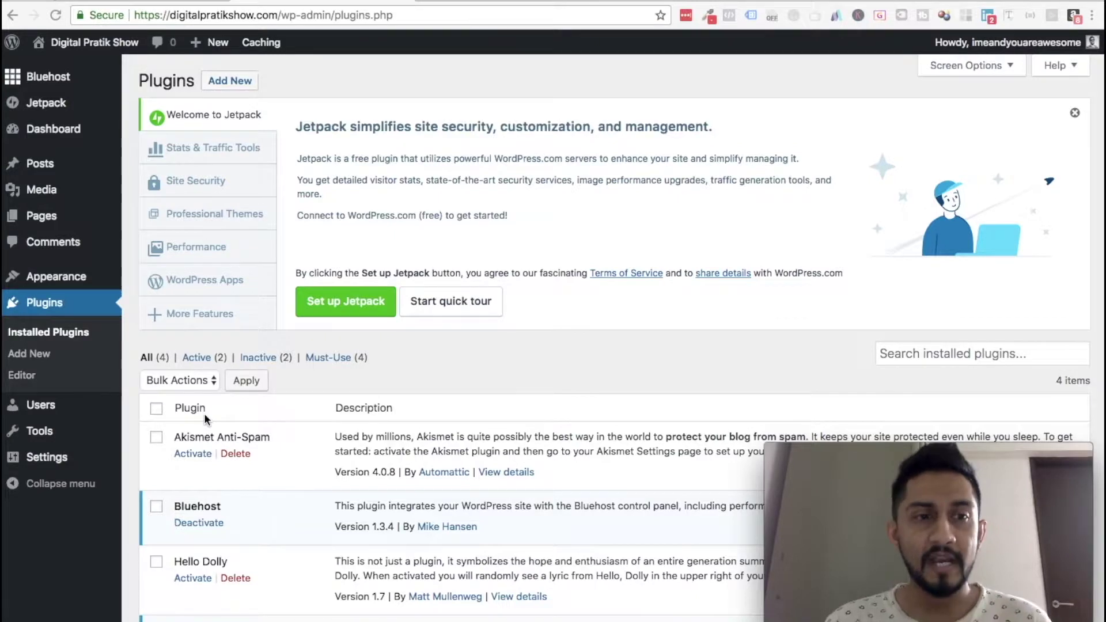
Step: Open the General Settings and review them from the site title through the Bluehost Coming Soon Page option
mouse_move(40, 465)
left_click(144, 461)
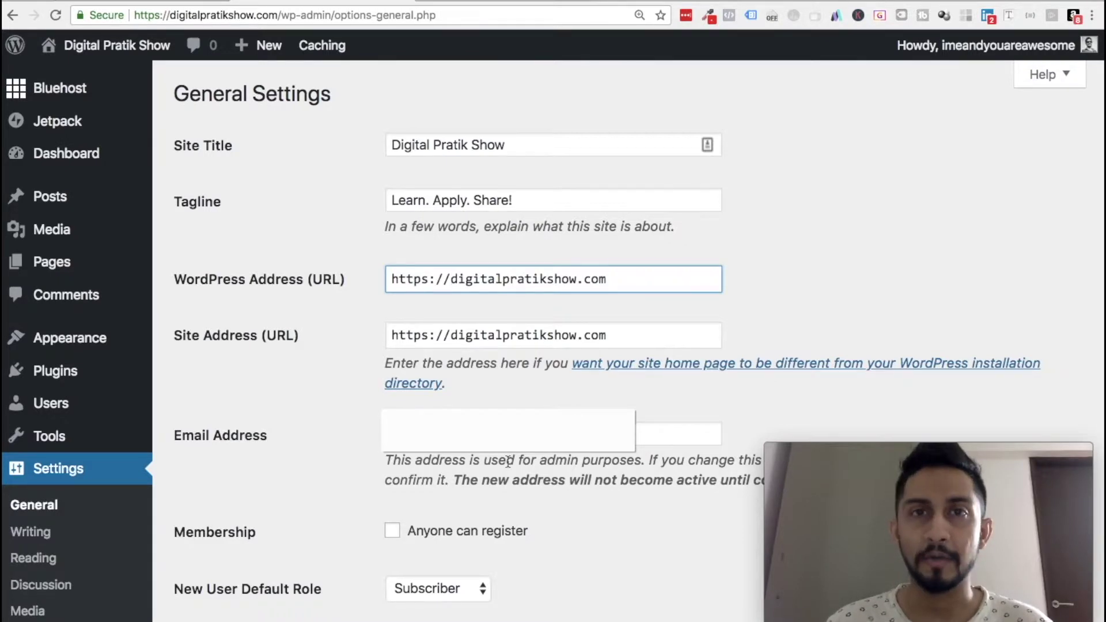
scroll(508, 461, "down", 15)
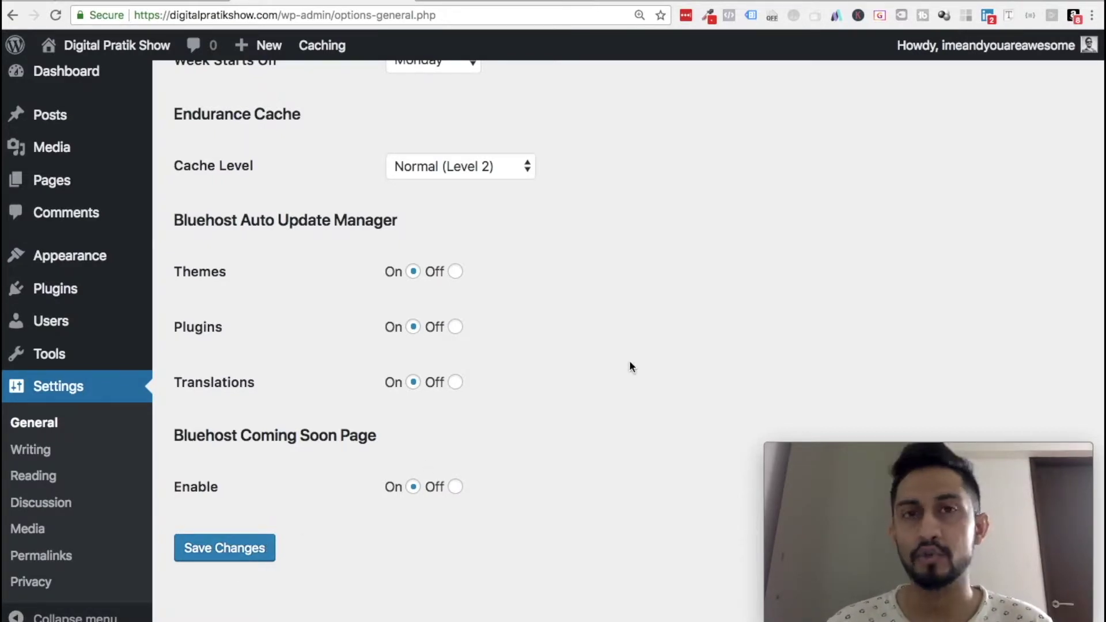
Step: Open the Writing settings, start a new line below the pingomatic URL in Update Services, and enlarge that text box
left_click(26, 455)
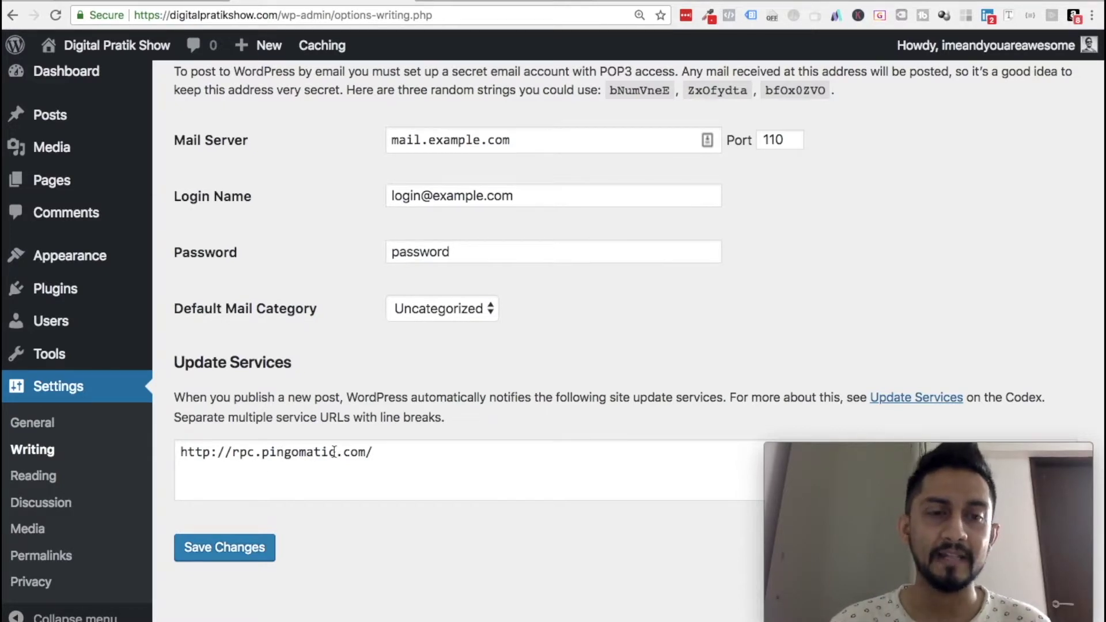
left_click(416, 453)
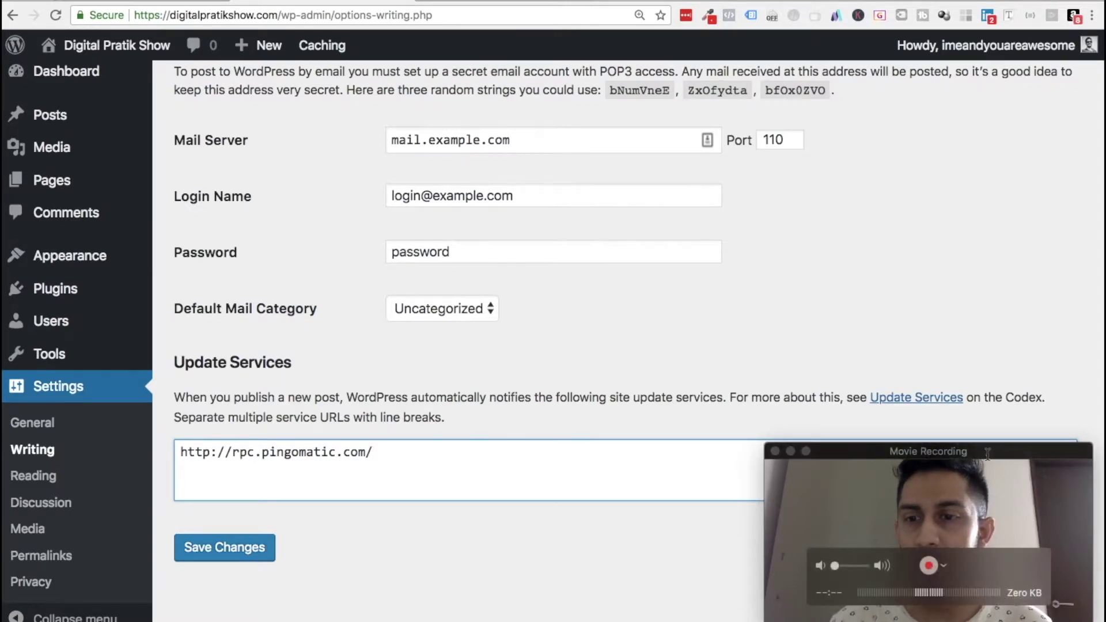
left_click_drag(1031, 458, 985, 195)
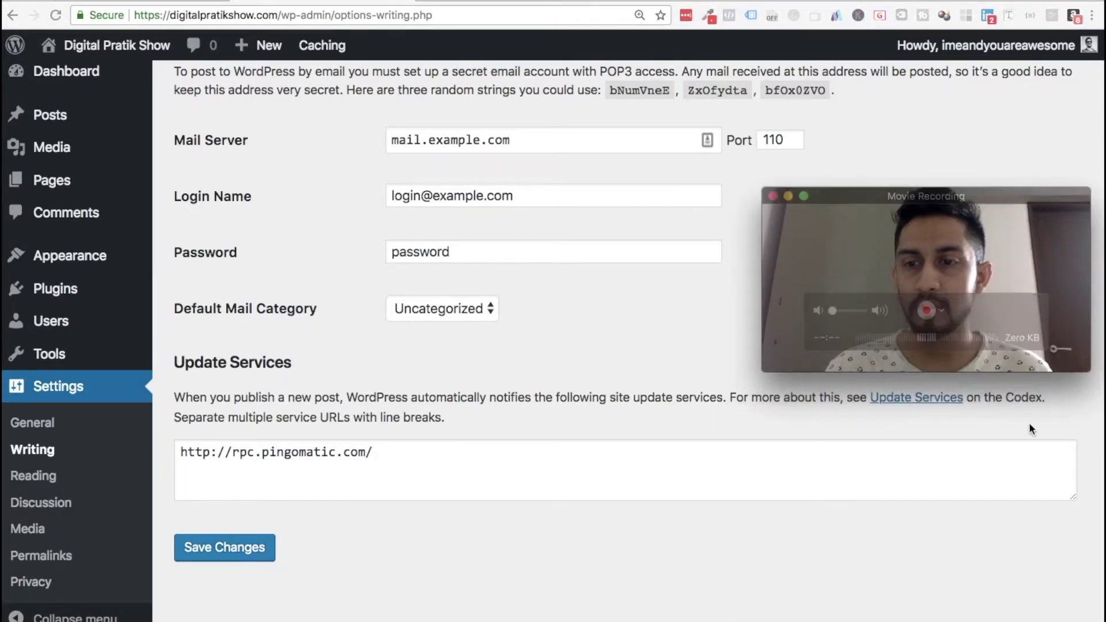
left_click_drag(1073, 495, 1075, 621)
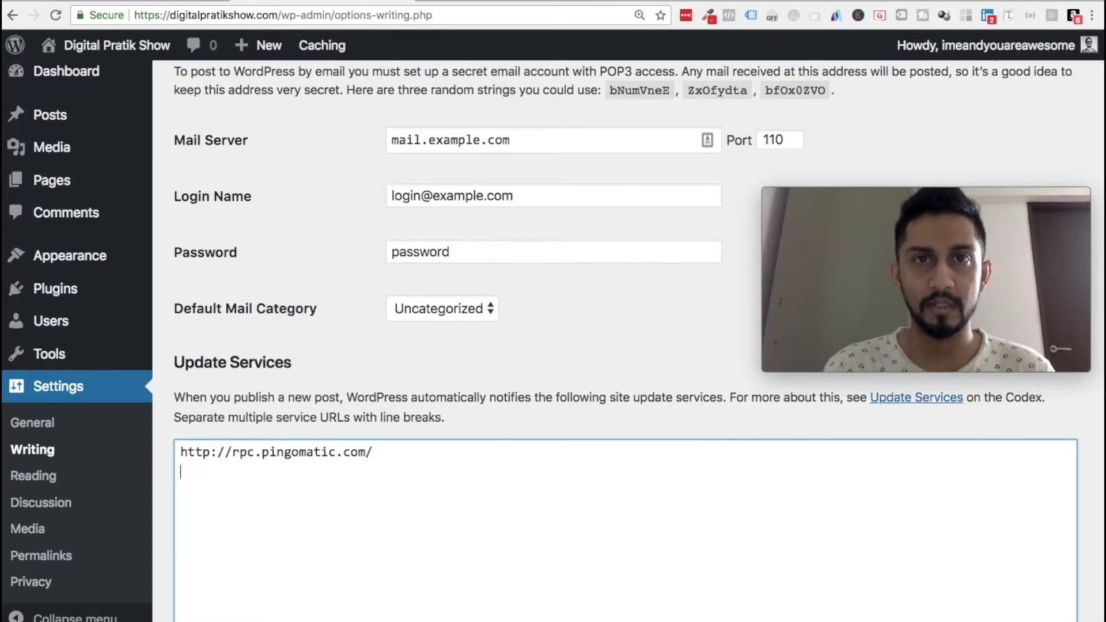
Step: Search Google in a new browser tab for "shoutmeloud.com ping services" and open ShoutMeLoud's WordPress Ping List article
left_click(606, 1)
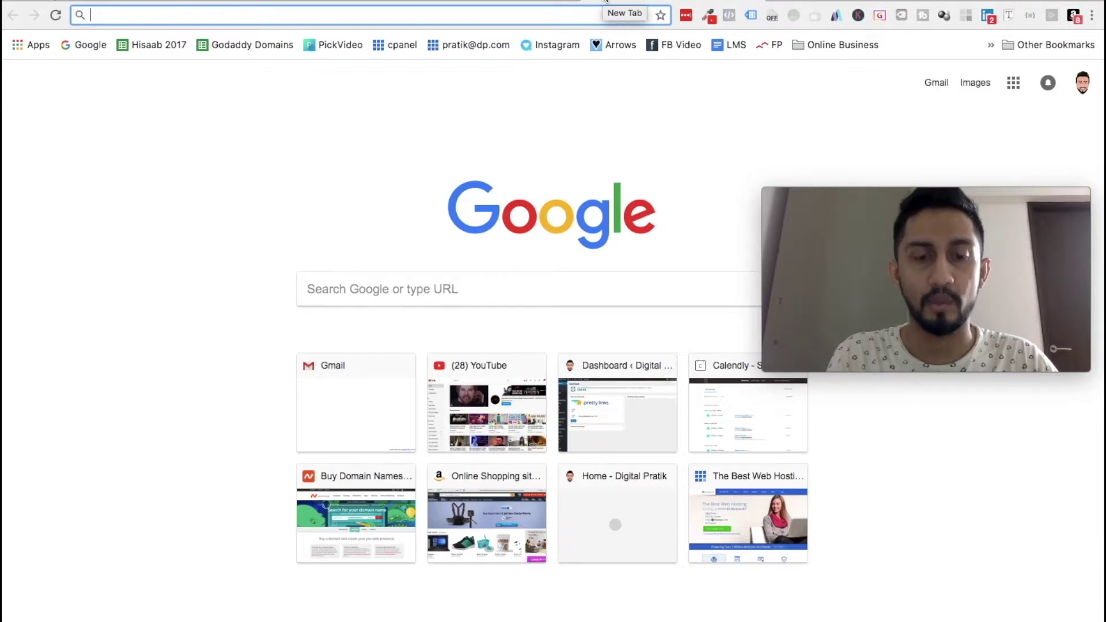
type("shoutme")
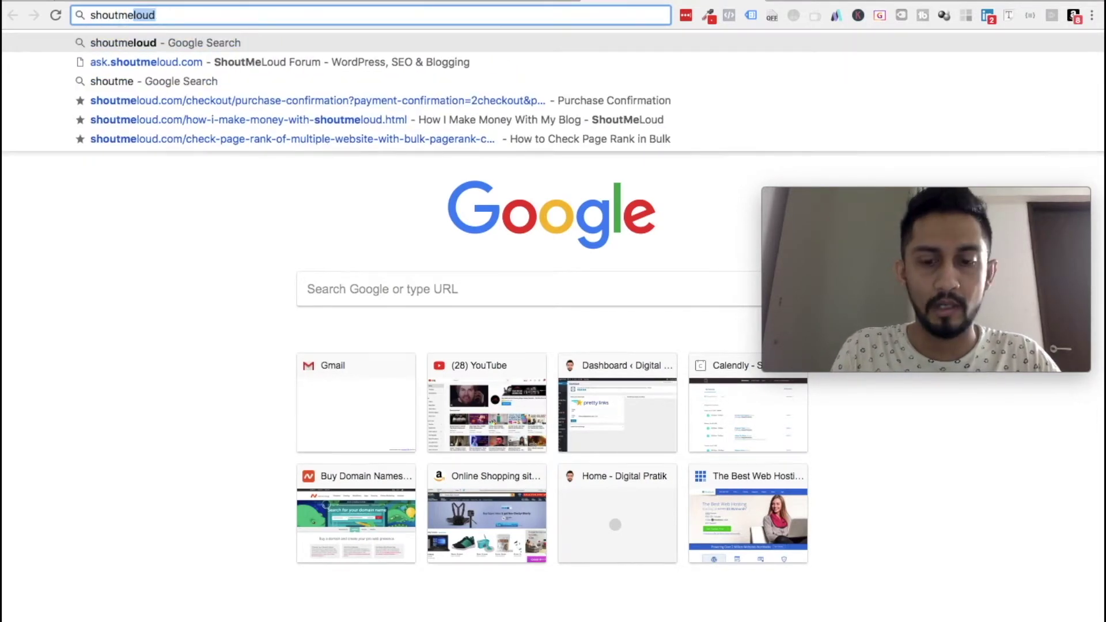
type("loud.com ")
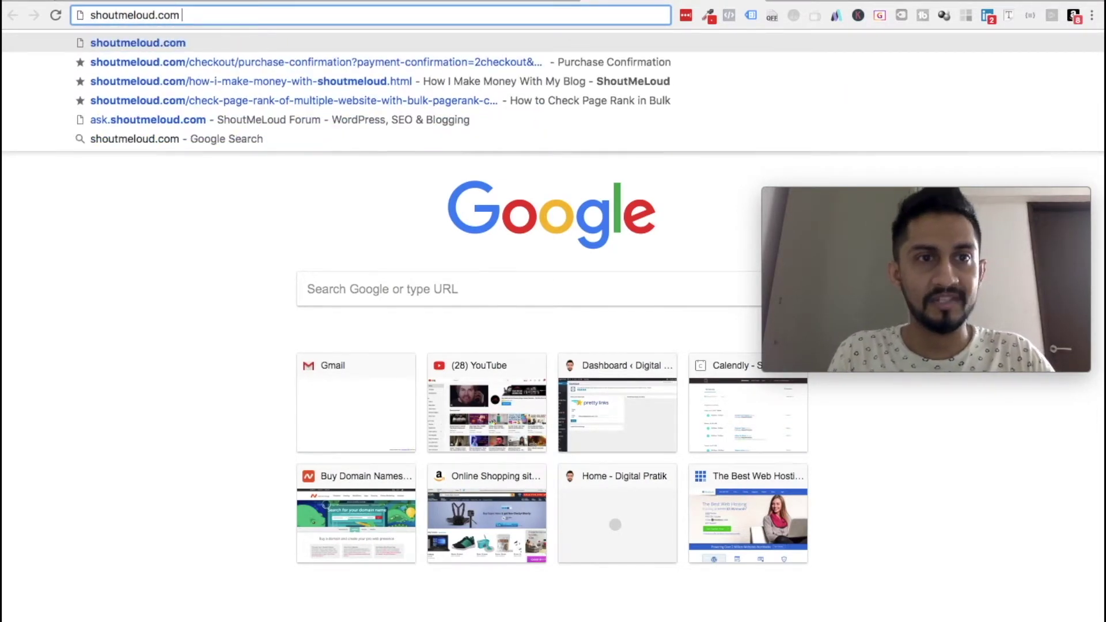
type("ping")
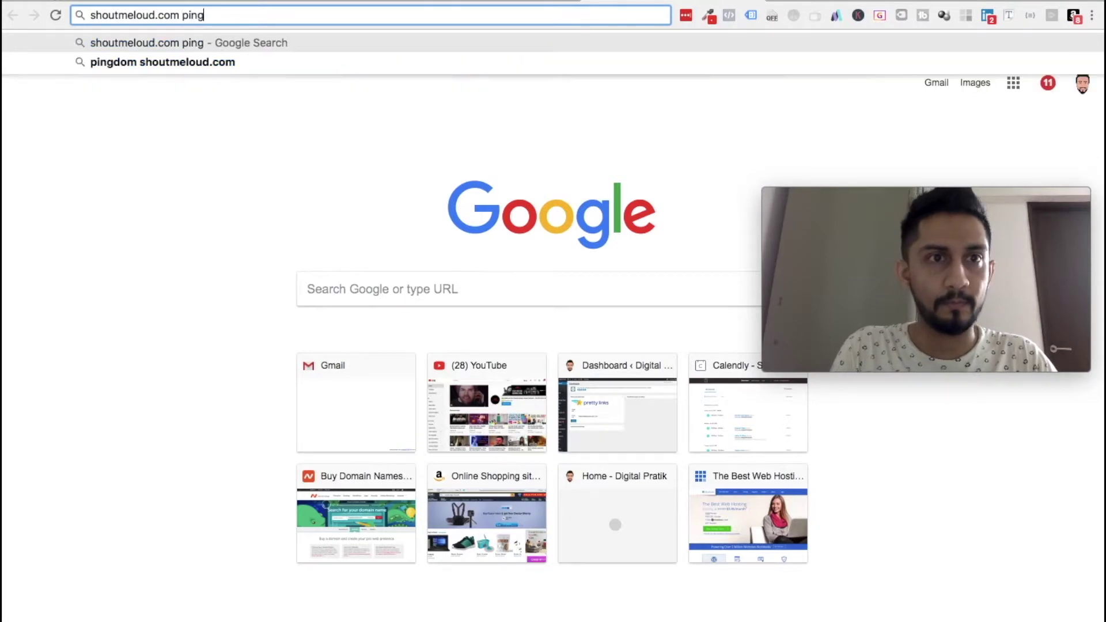
type(" services")
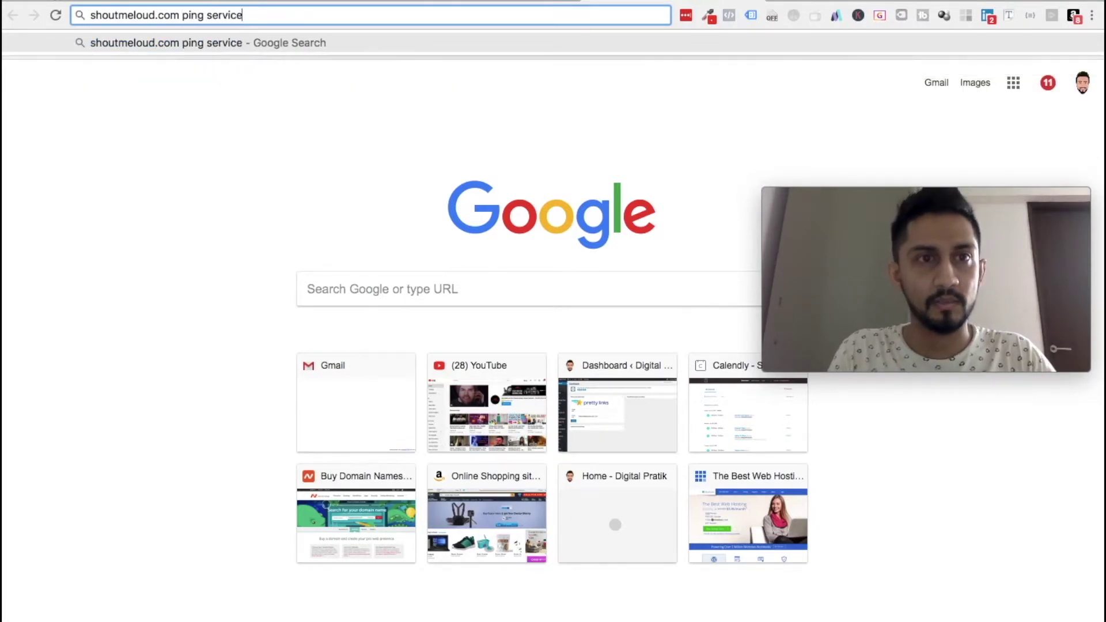
key("Return")
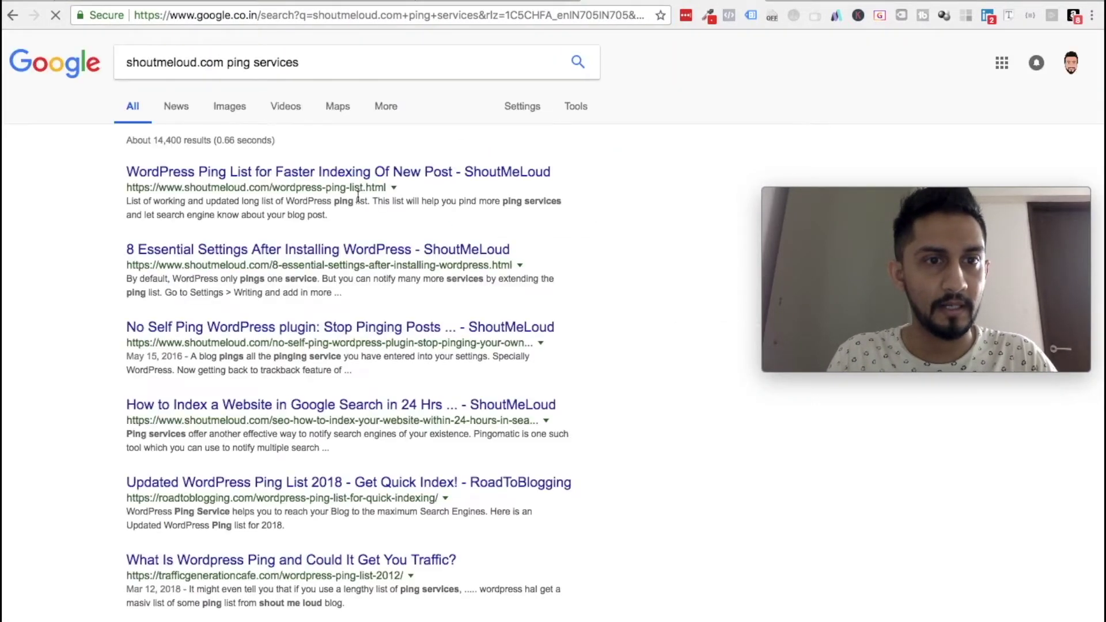
left_click(263, 173)
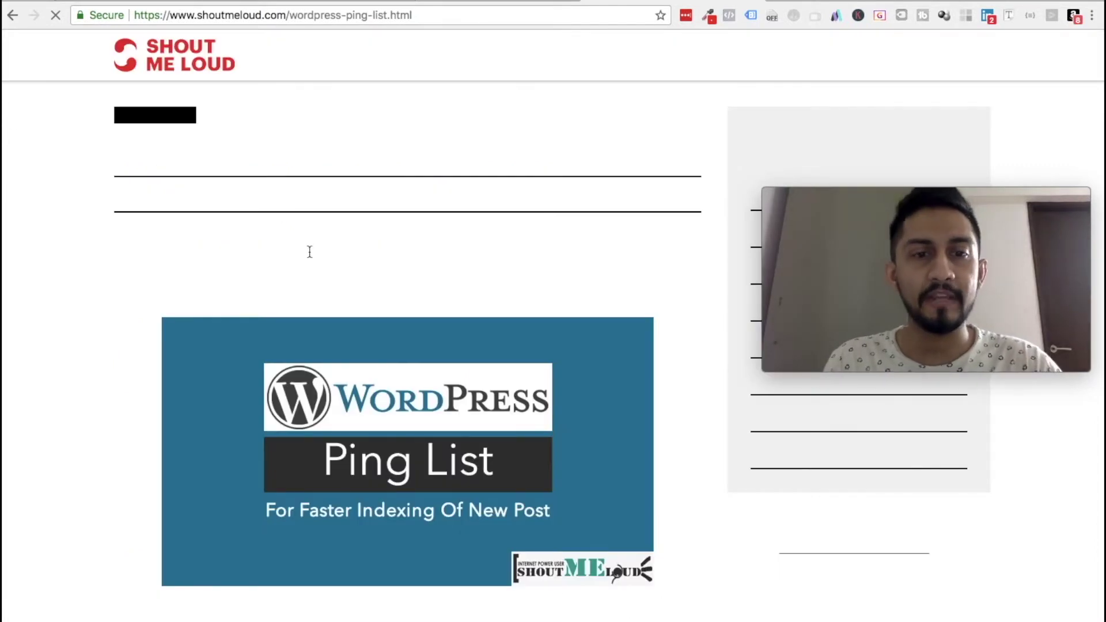
Step: Copy the complete list of ping service URLs from the article's code block
scroll(302, 405, "down", 3)
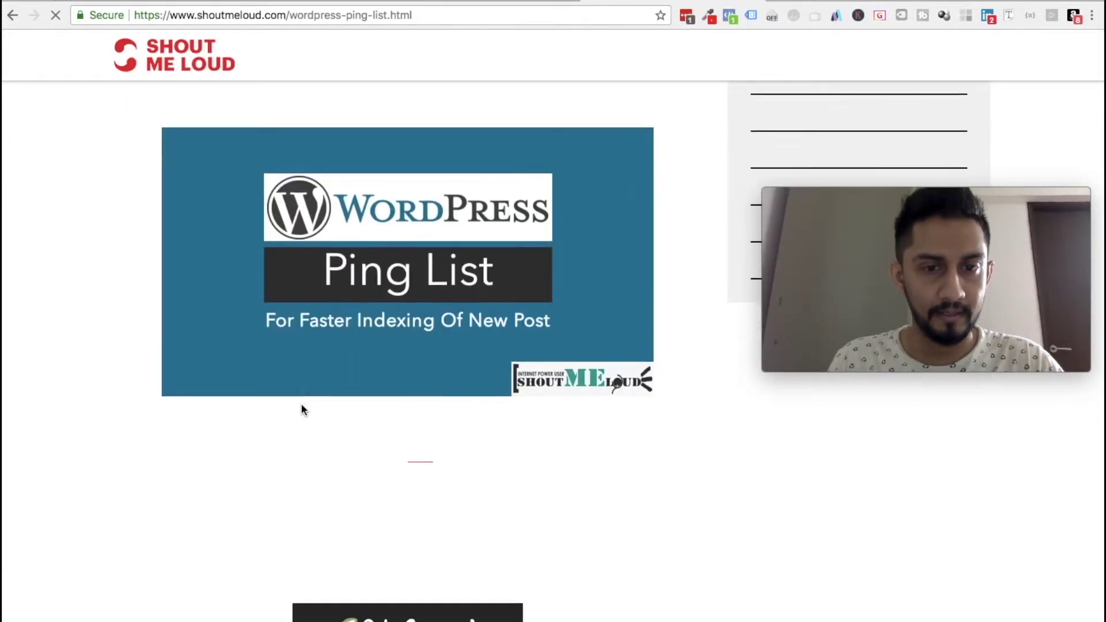
scroll(302, 405, "down", 12)
scroll(302, 405, "down", 1)
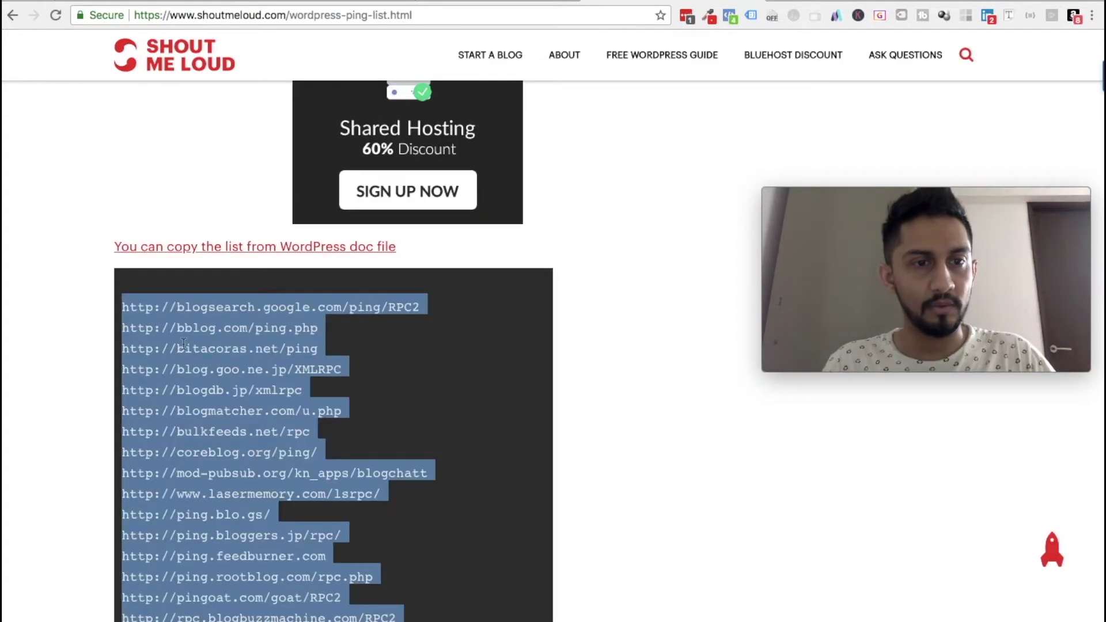
right_click(184, 342)
left_click(220, 375)
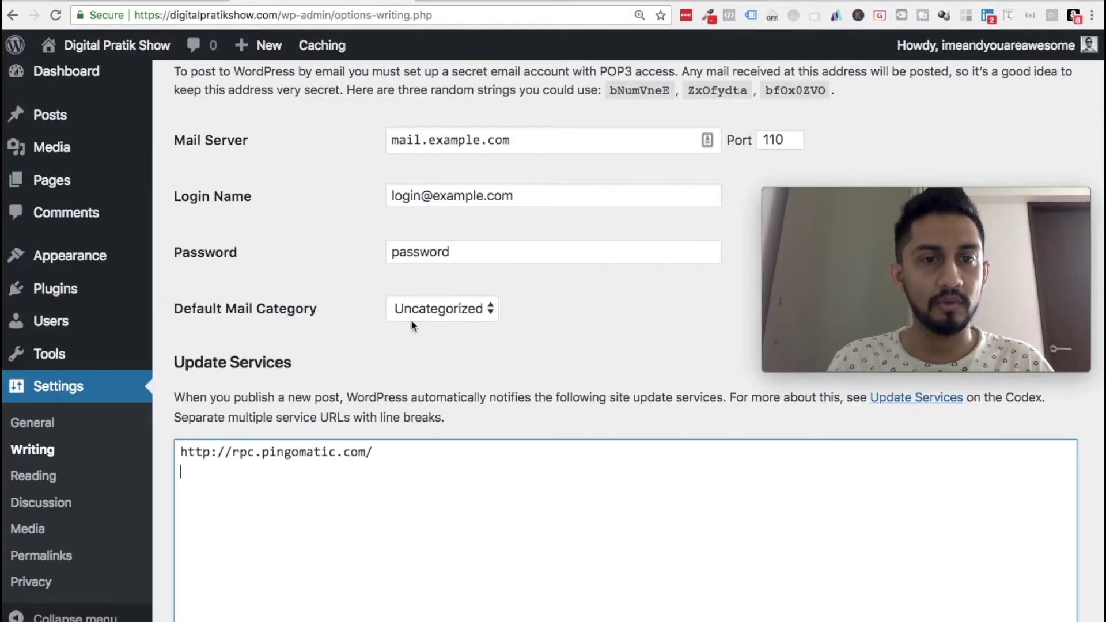
Step: Paste the copied ping URLs below the pingomatic URL in Update Services and save the Writing settings
key("ctrl+v")
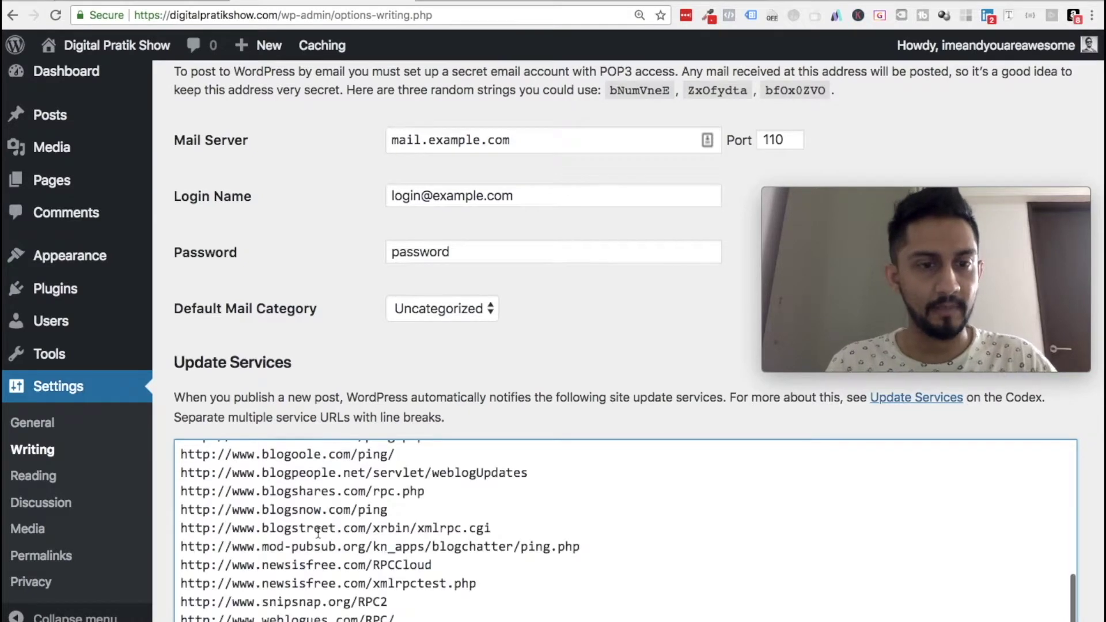
scroll(317, 531, "down", 3)
scroll(340, 425, "up", 15)
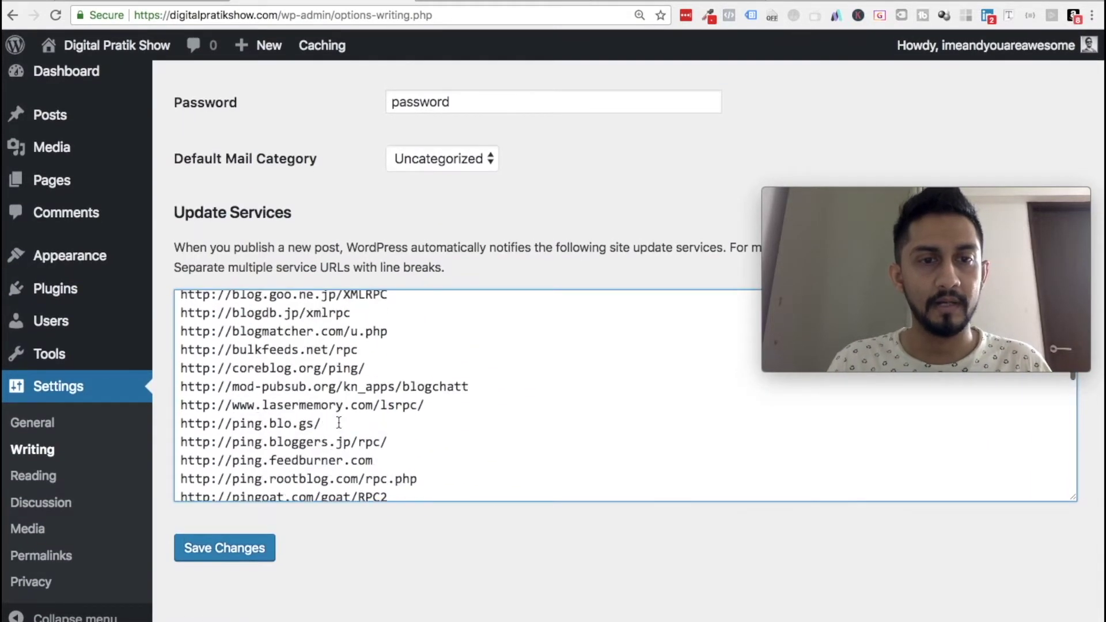
left_click(241, 602)
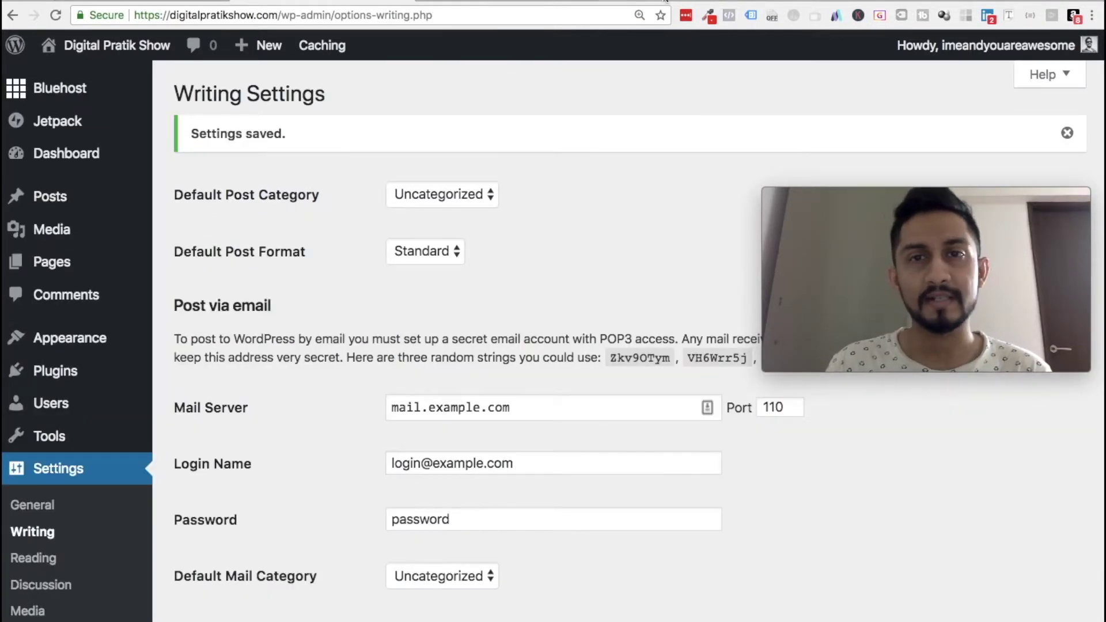
Step: Return to the ShoutMeLoud ping list article and look through its introduction, URL list and closing section
left_click(665, 1)
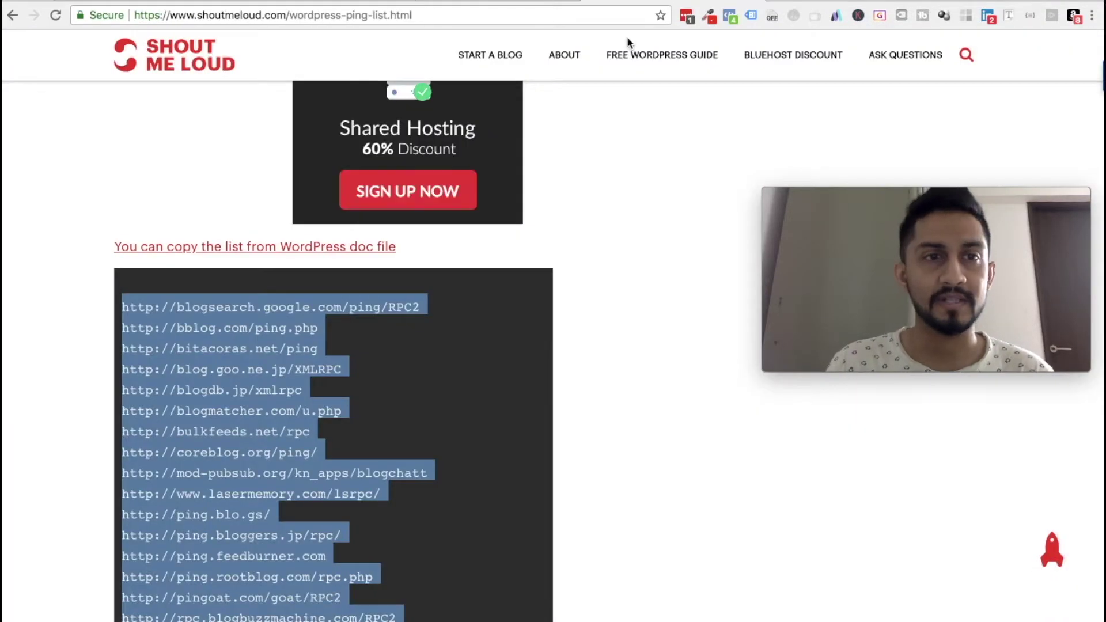
scroll(209, 182, "up", 15)
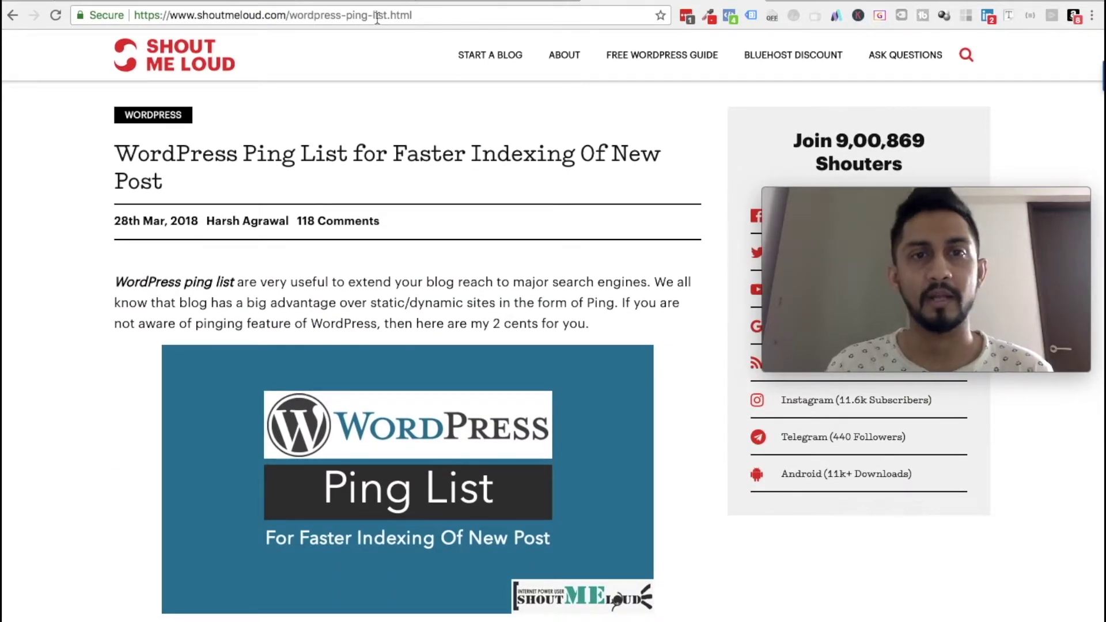
scroll(413, 488, "down", 10)
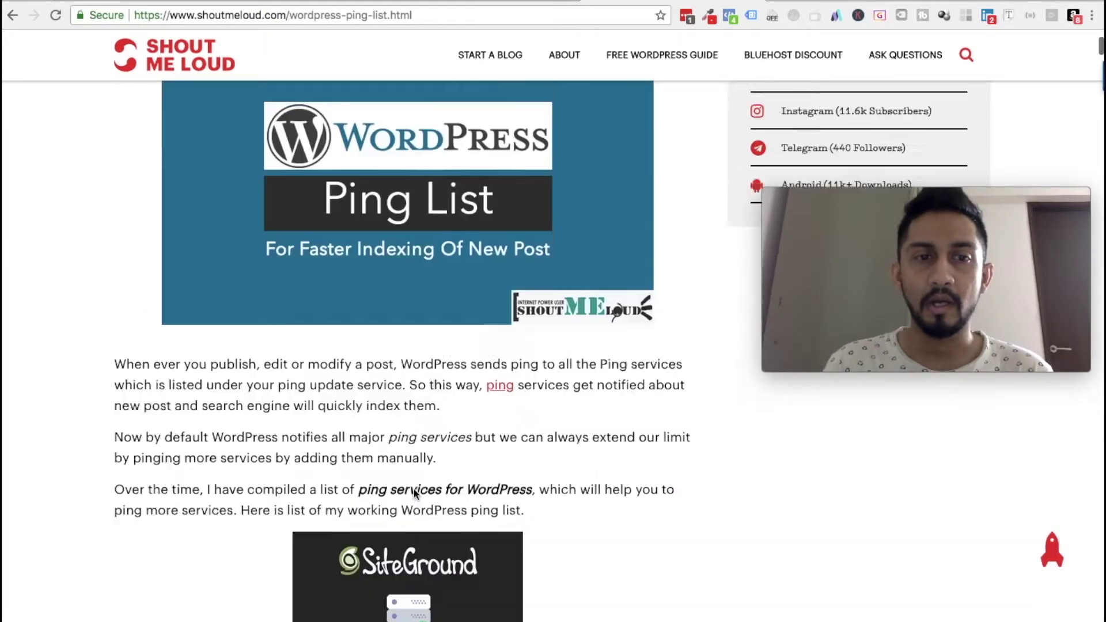
scroll(414, 489, "down", 15)
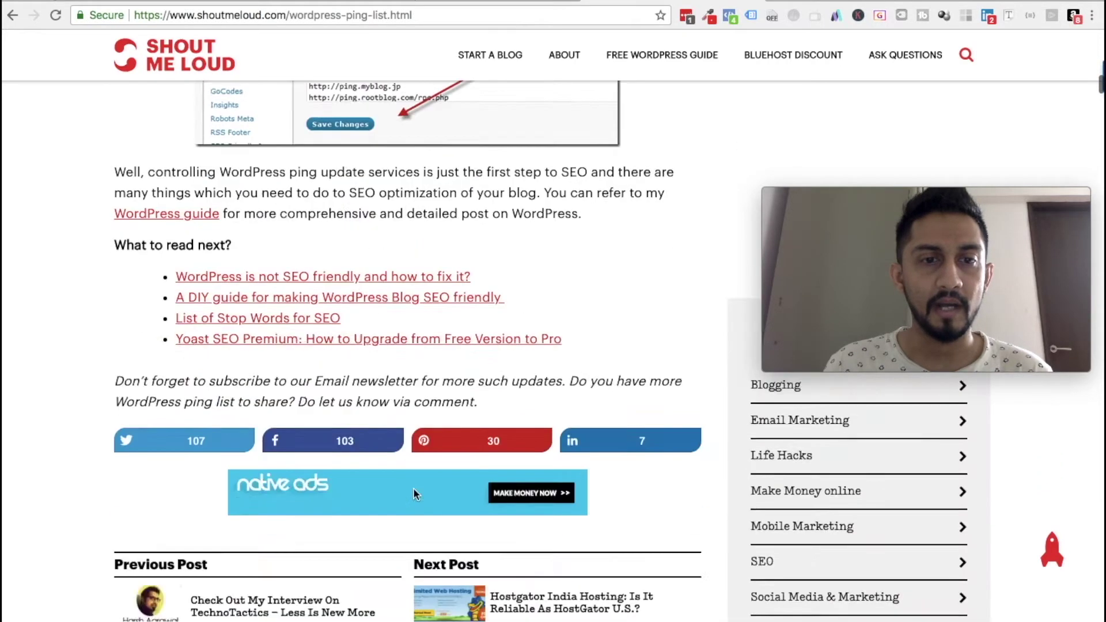
scroll(368, 460, "up", 15)
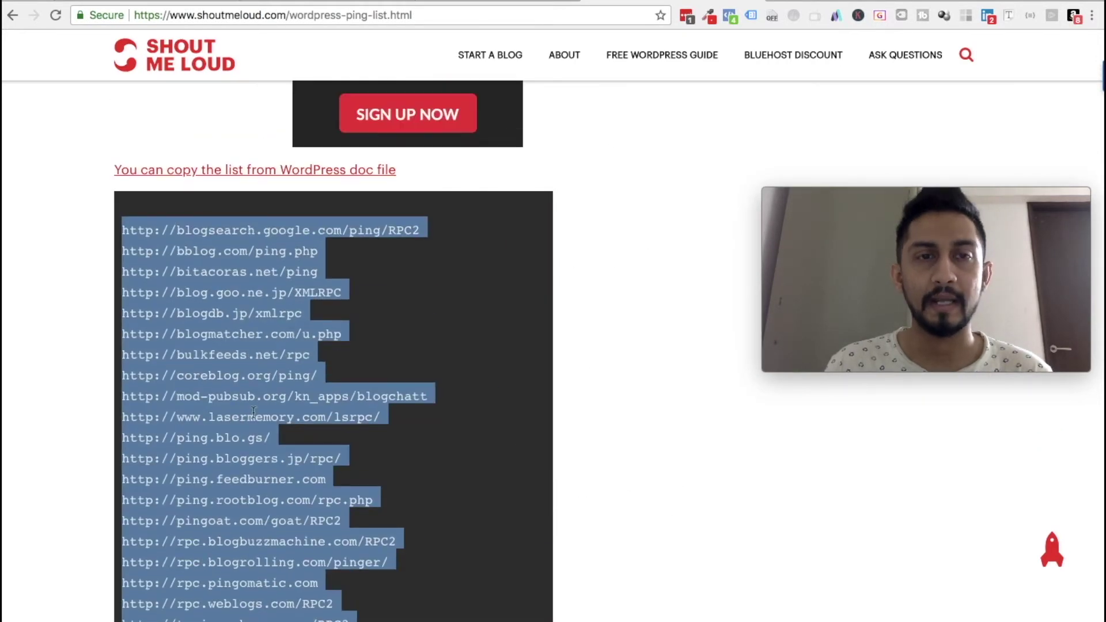
scroll(251, 438, "up", 10)
scroll(256, 417, "down", 1)
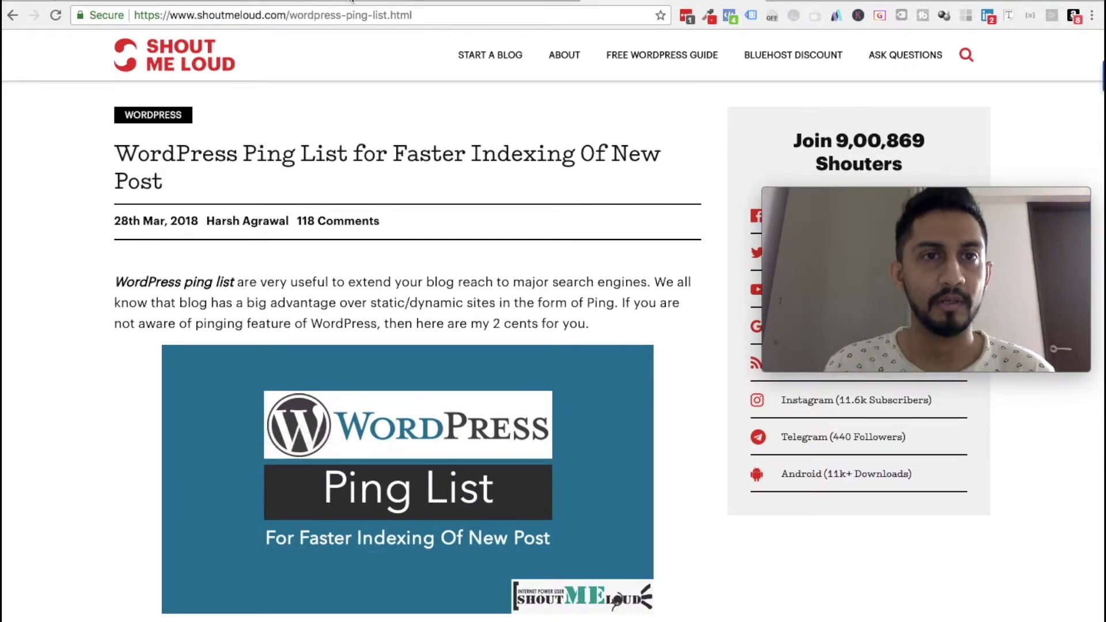
Step: Go back to the WordPress admin and review the Reading settings, including homepage display and search engine visibility
left_click(353, 5)
scroll(203, 495, "down", 5)
left_click(33, 477)
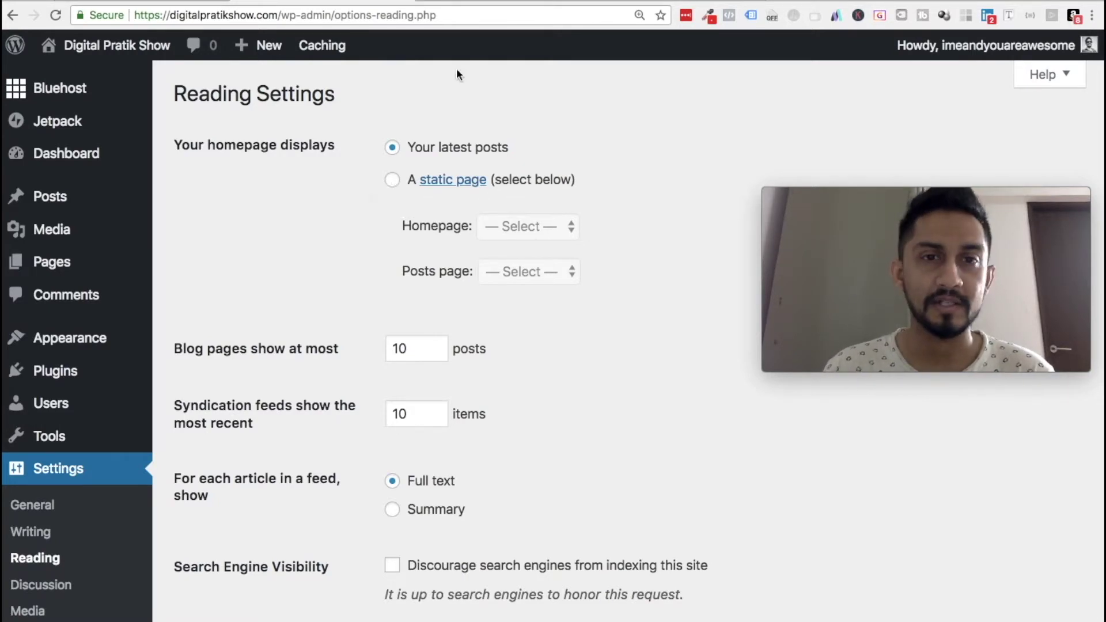
scroll(403, 276, "down", 3)
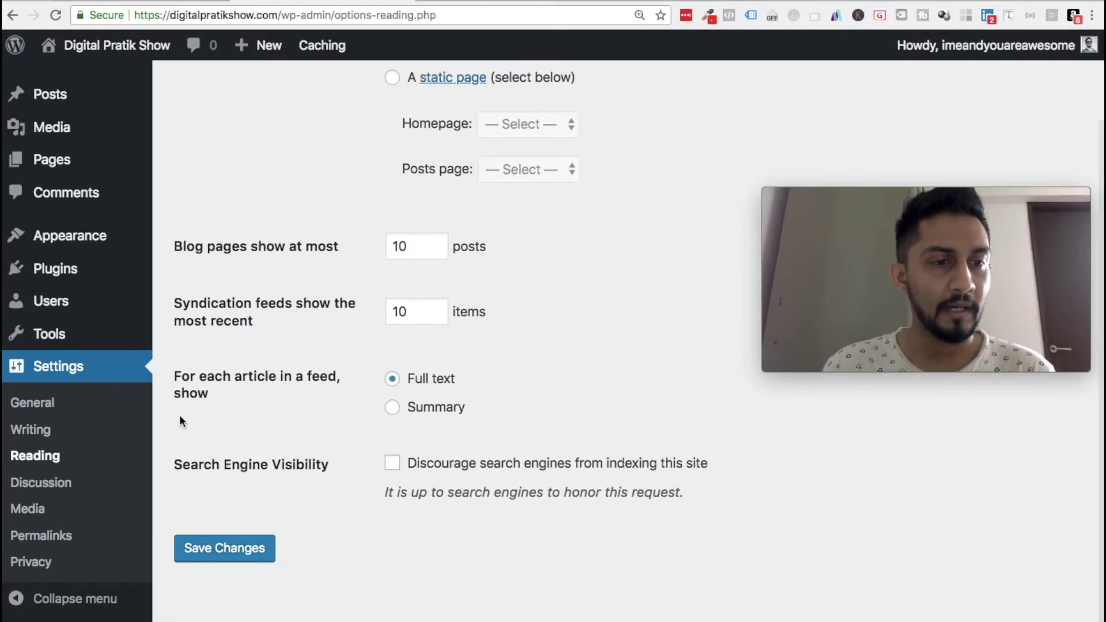
Step: Set the permalink structure to Post name, comparing it with the date-based formats, and save the permalink settings
left_click(46, 545)
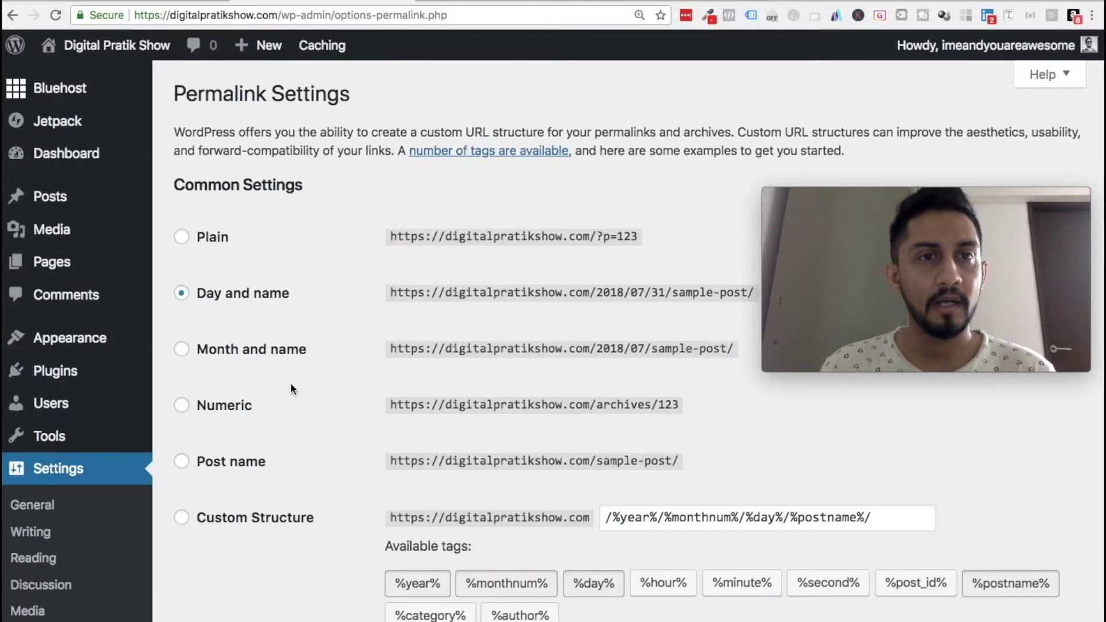
left_click(210, 463)
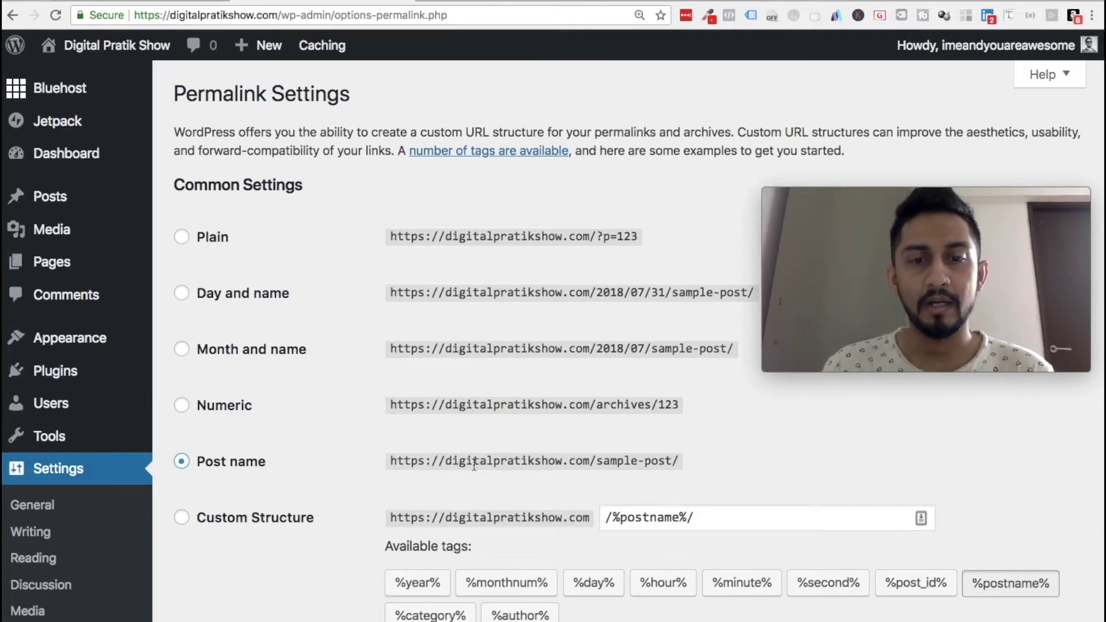
left_click_drag(597, 461, 681, 464)
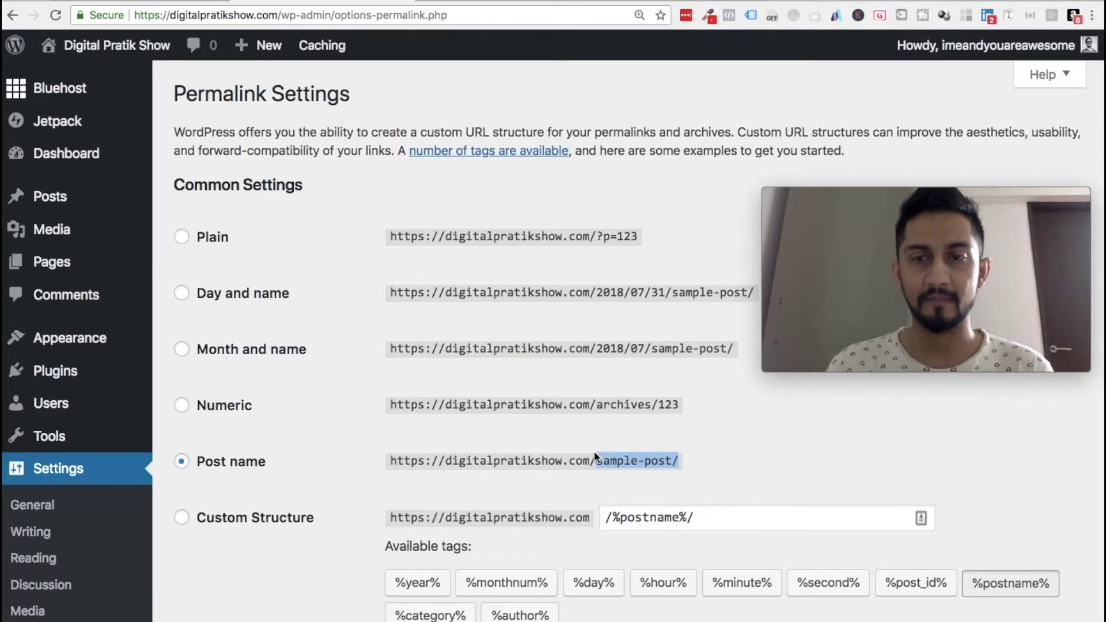
left_click_drag(597, 292, 664, 292)
left_click(587, 348)
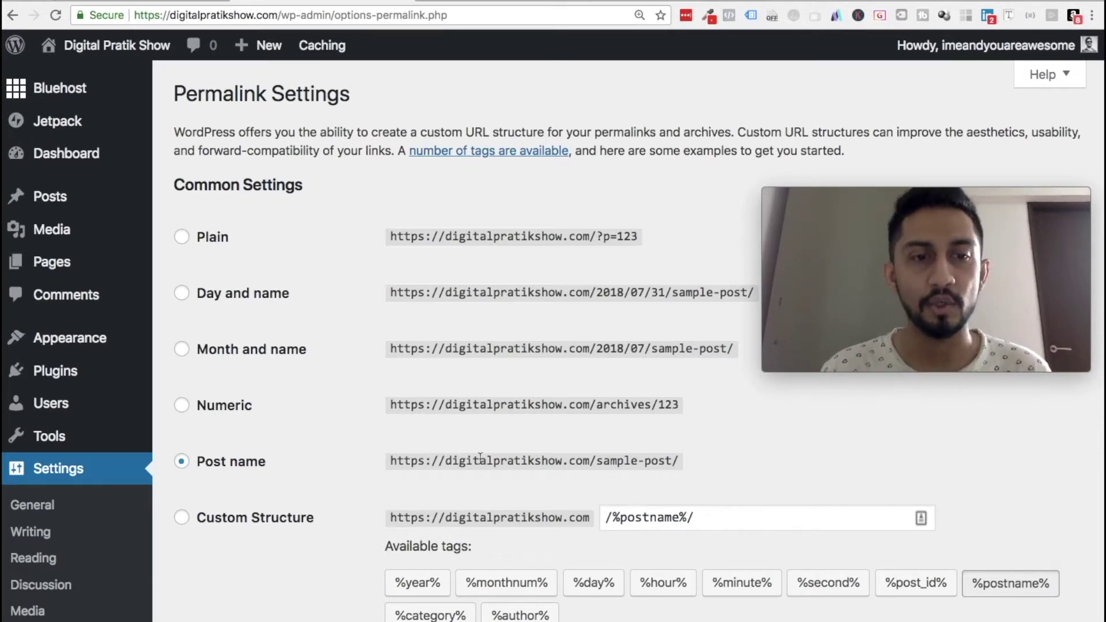
scroll(481, 458, "down", 4)
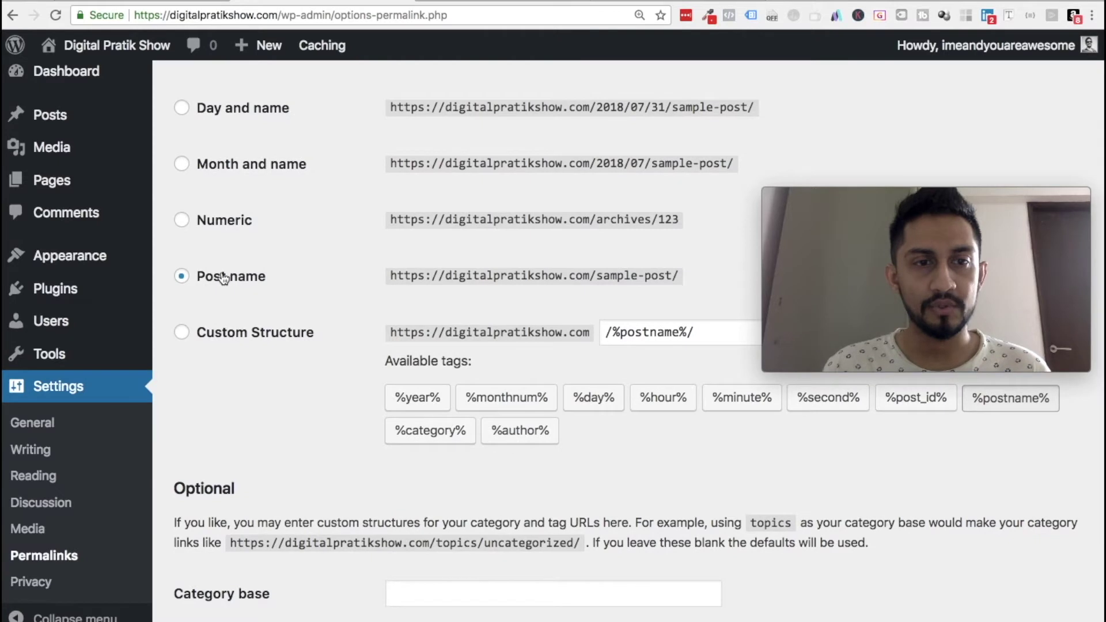
scroll(262, 358, "down", 2)
left_click(248, 550)
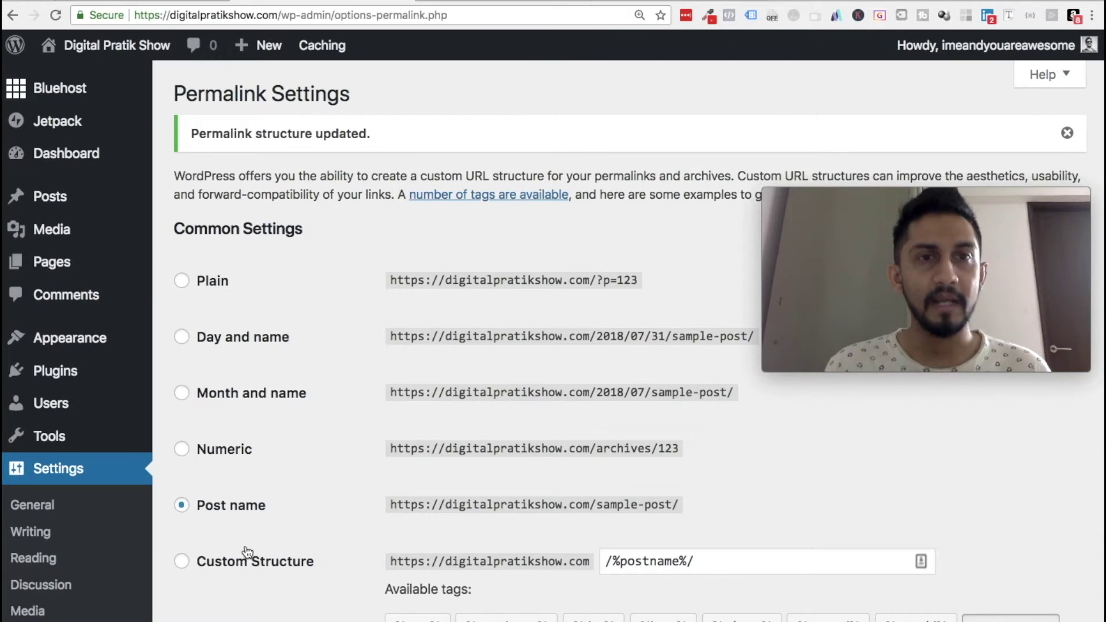
Step: Open the installed plugins page, dismiss the Jetpack welcome banner, and view the plugin list
left_click(74, 375)
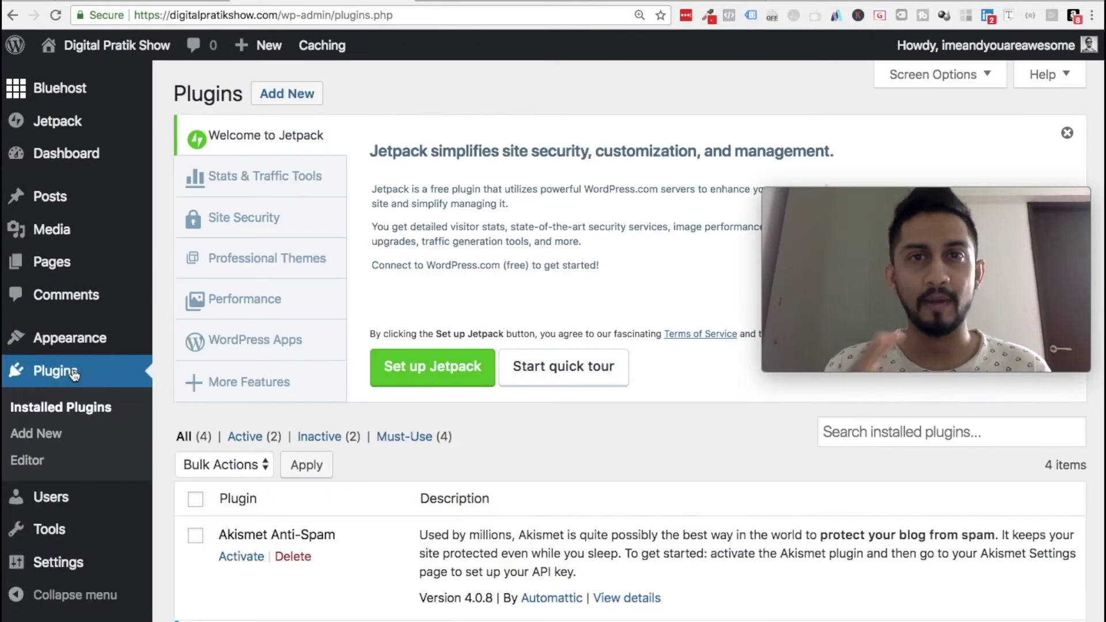
left_click(1067, 133)
scroll(597, 129, "down", 5)
scroll(598, 130, "up", 1)
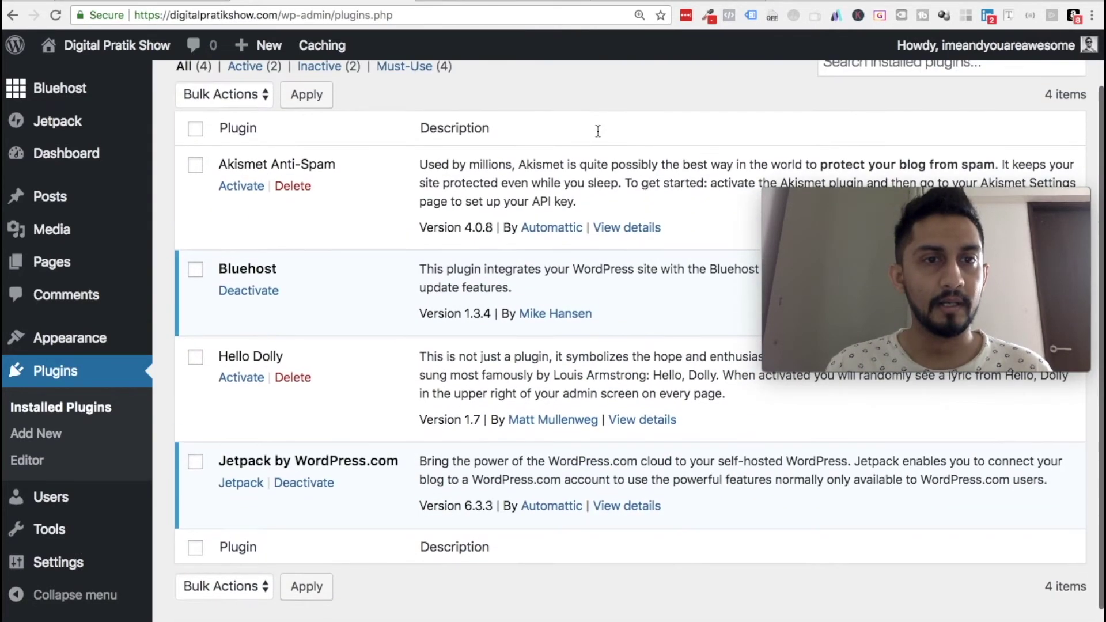
Step: Deactivate the Bluehost and Jetpack by WordPress.com plugins
left_click(255, 293)
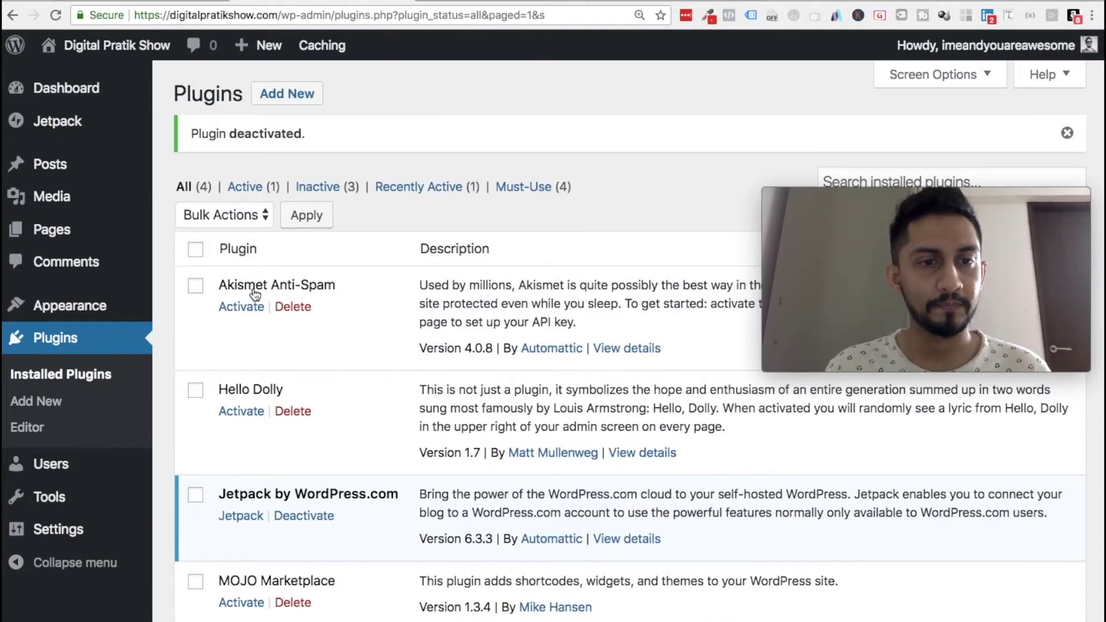
scroll(254, 291, "down", 2)
left_click(303, 375)
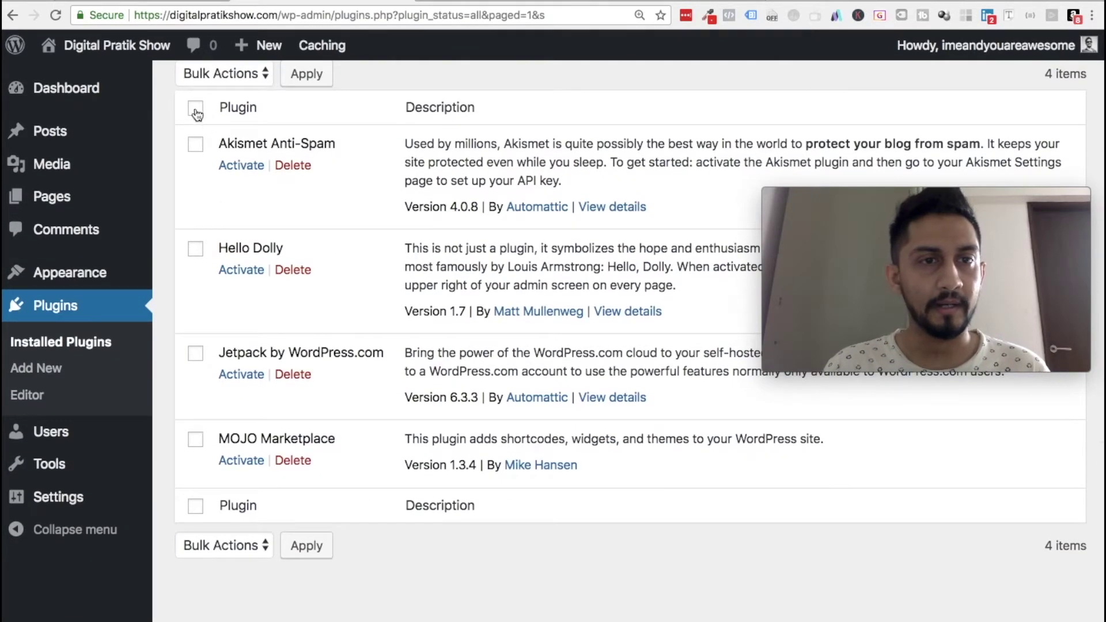
Step: Bulk delete the Hello Dolly, Jetpack by WordPress.com and MOJO Marketplace plugins, leaving Akismet Anti-Spam out of the selection
left_click(196, 111)
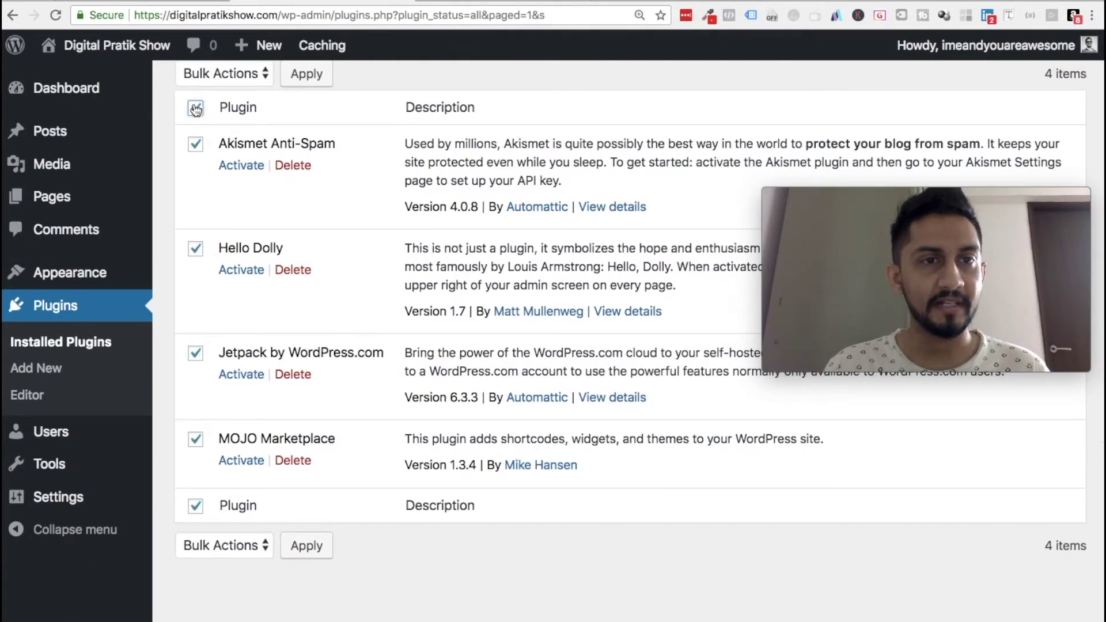
left_click(196, 145)
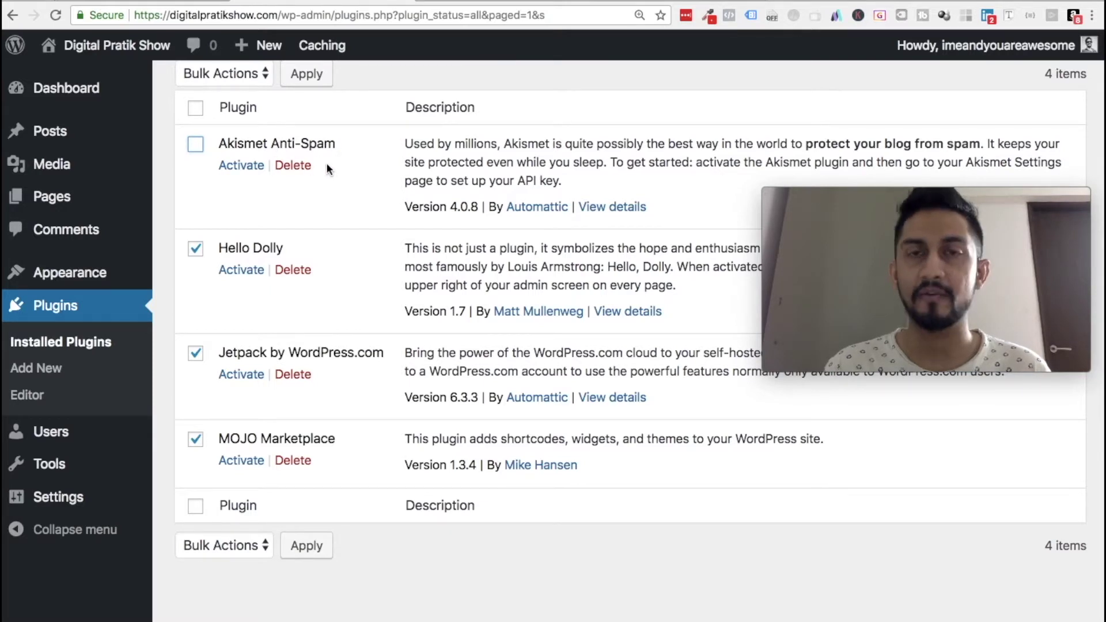
scroll(311, 169, "up", 3)
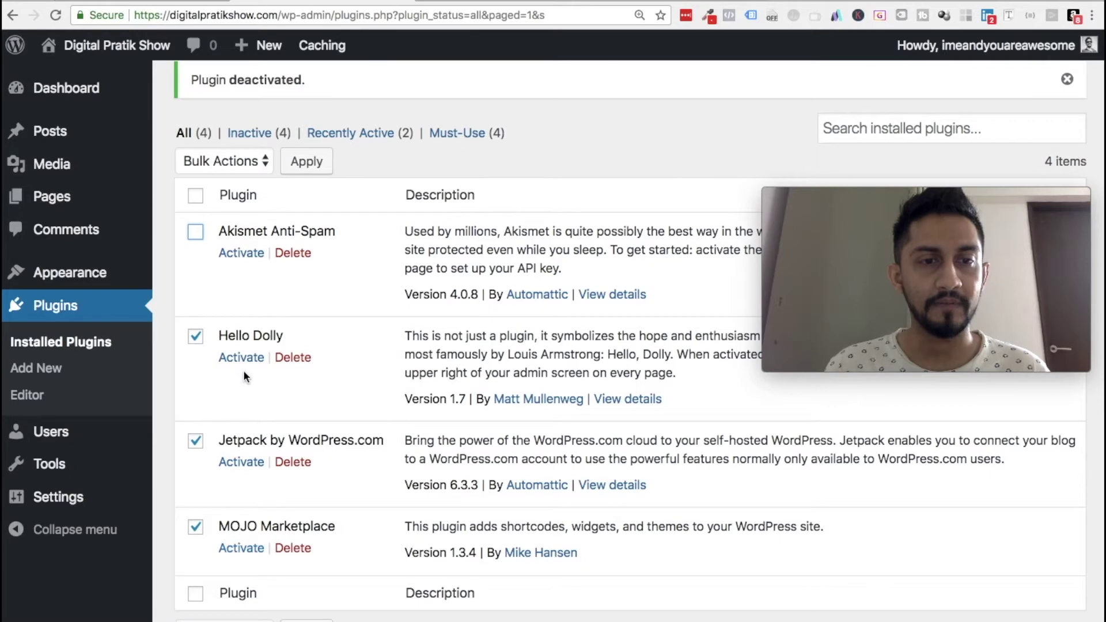
left_click(231, 161)
left_click(222, 233)
left_click(309, 163)
left_click(670, 120)
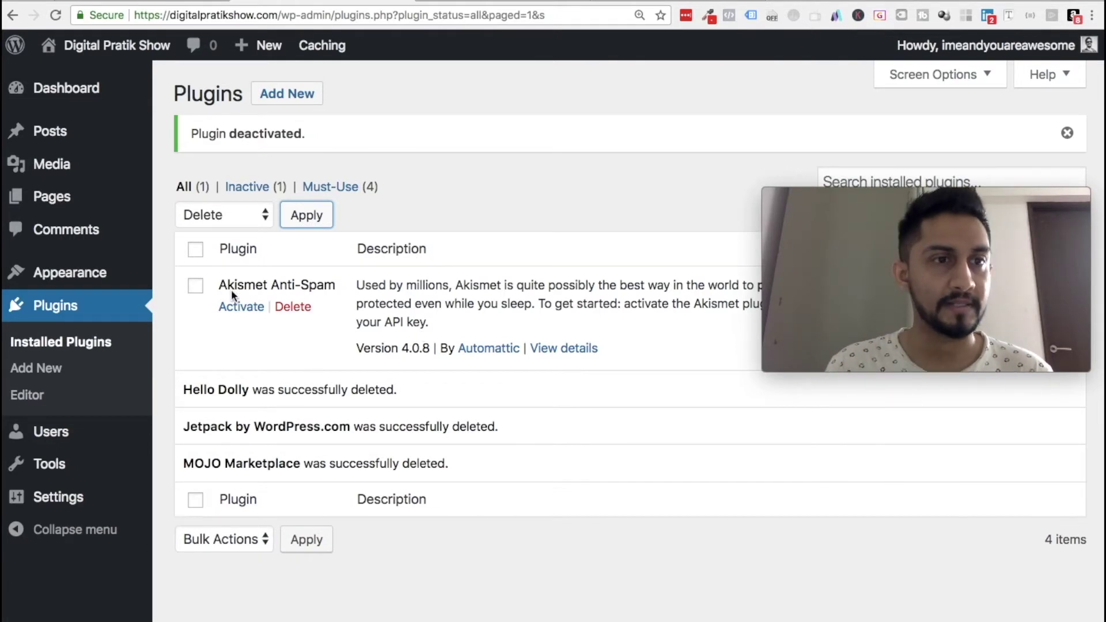
Step: Open the list of all pages and move both the Privacy Policy draft and Sample Page to the trash
mouse_move(69, 203)
left_click(68, 202)
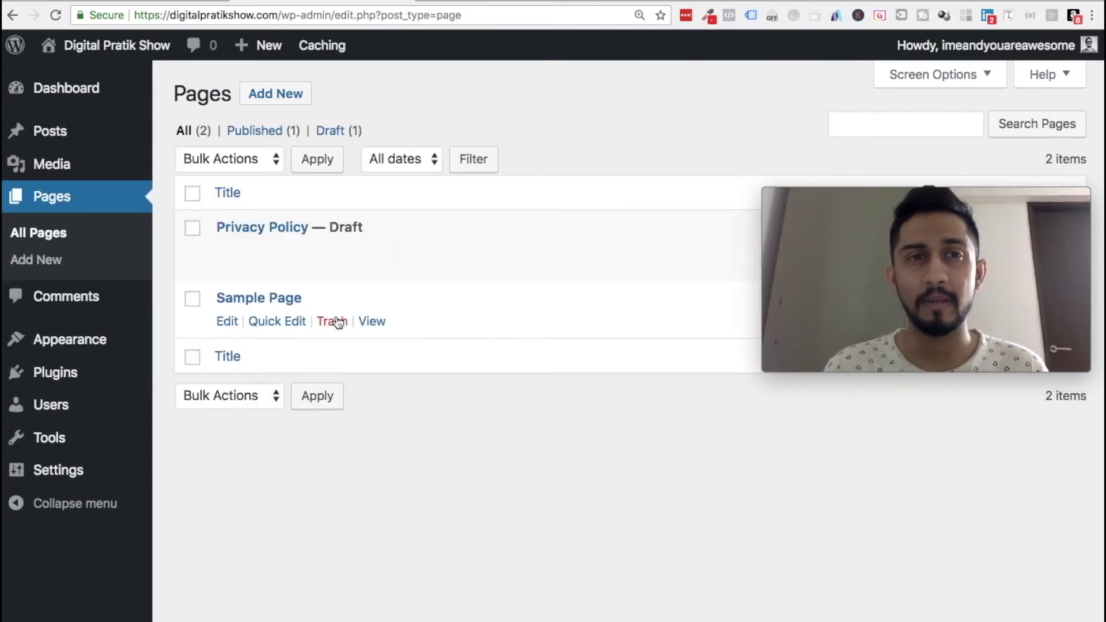
left_click(192, 193)
left_click(230, 159)
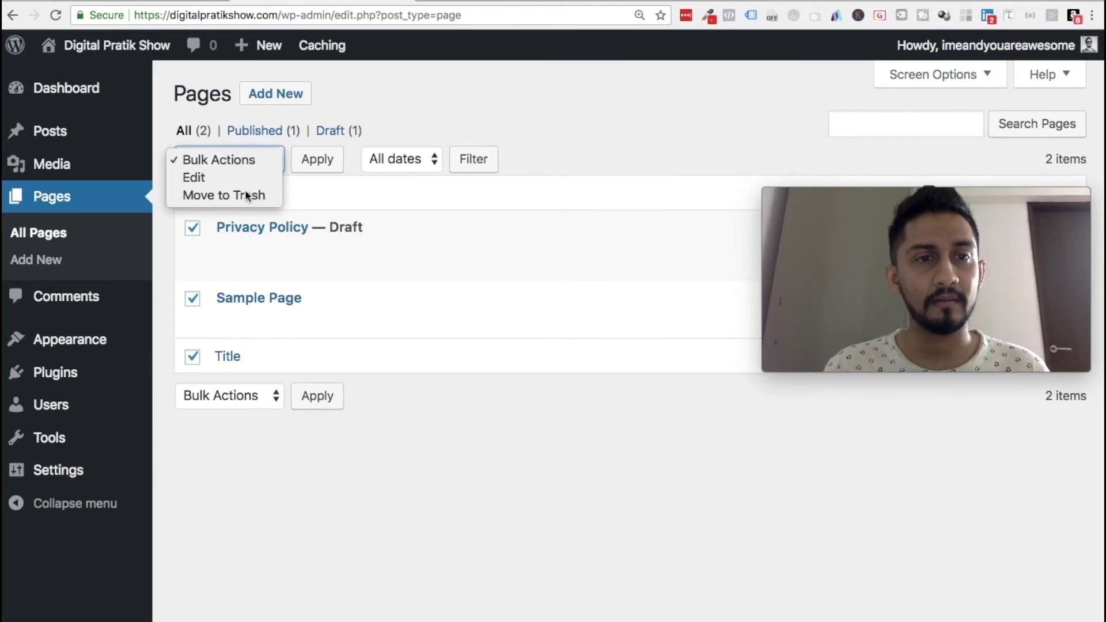
left_click(246, 195)
left_click(316, 163)
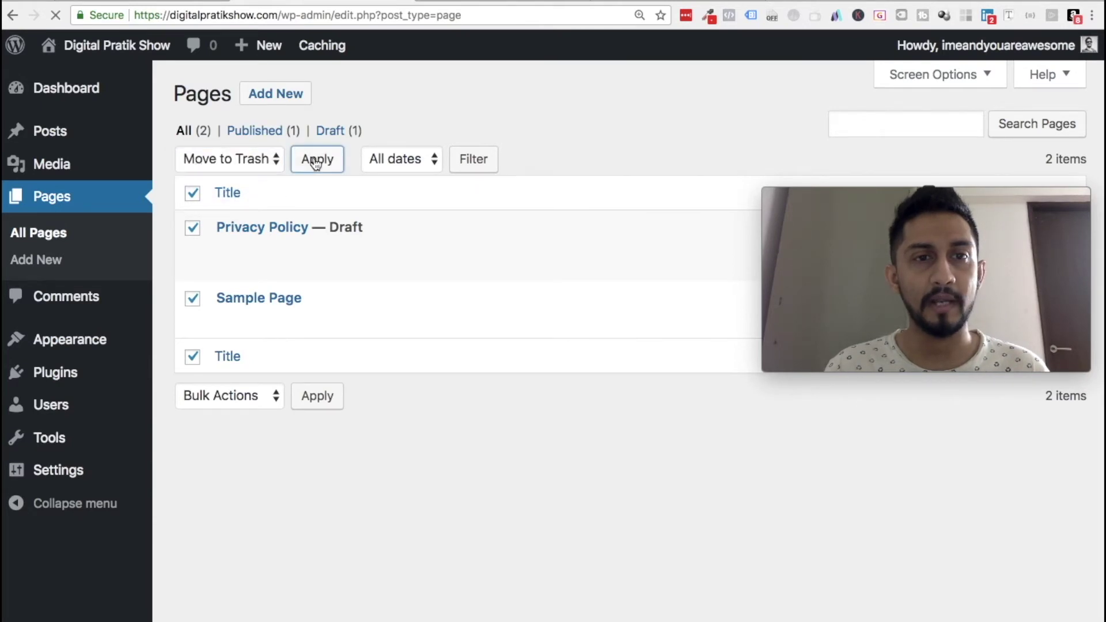
Step: Open the pages trash and permanently delete the Privacy Policy and Sample Page pages
left_click(253, 188)
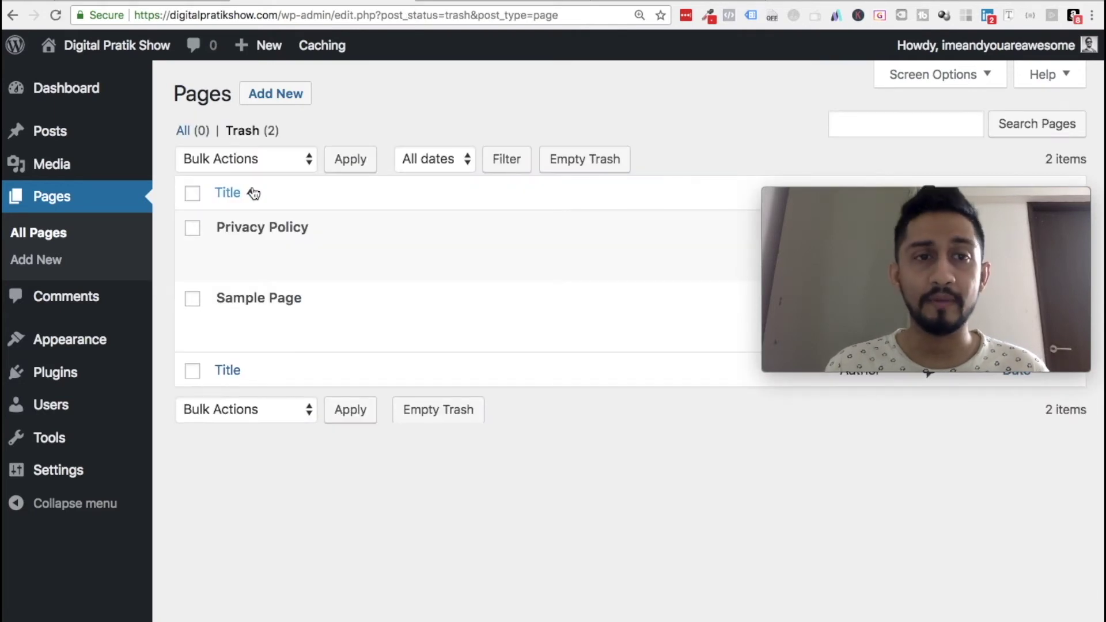
left_click(193, 193)
left_click(290, 158)
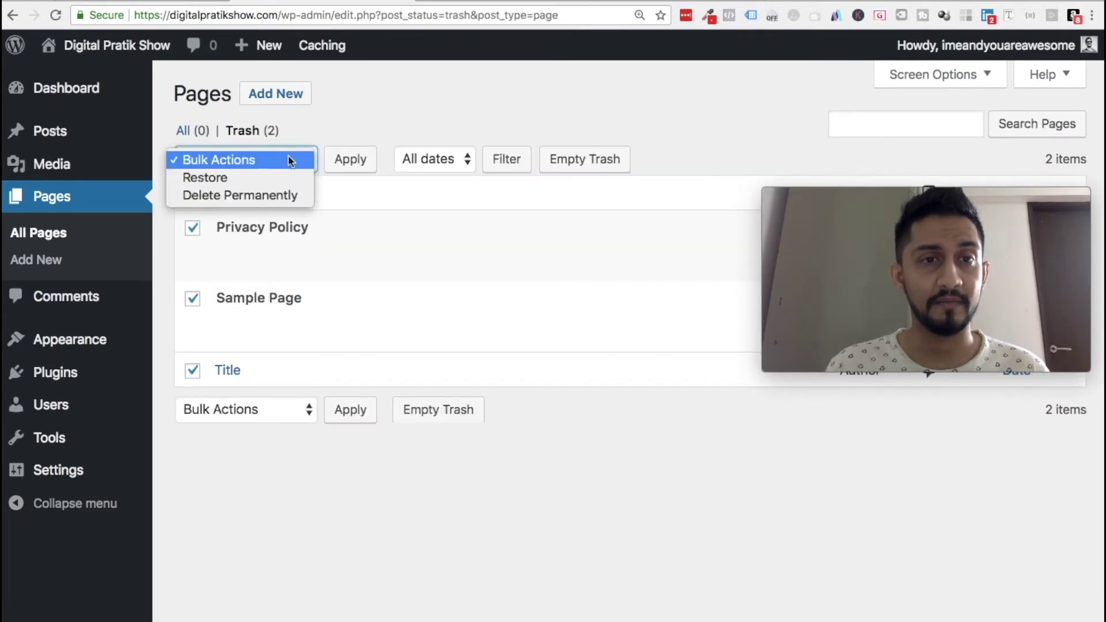
left_click(287, 193)
left_click(349, 165)
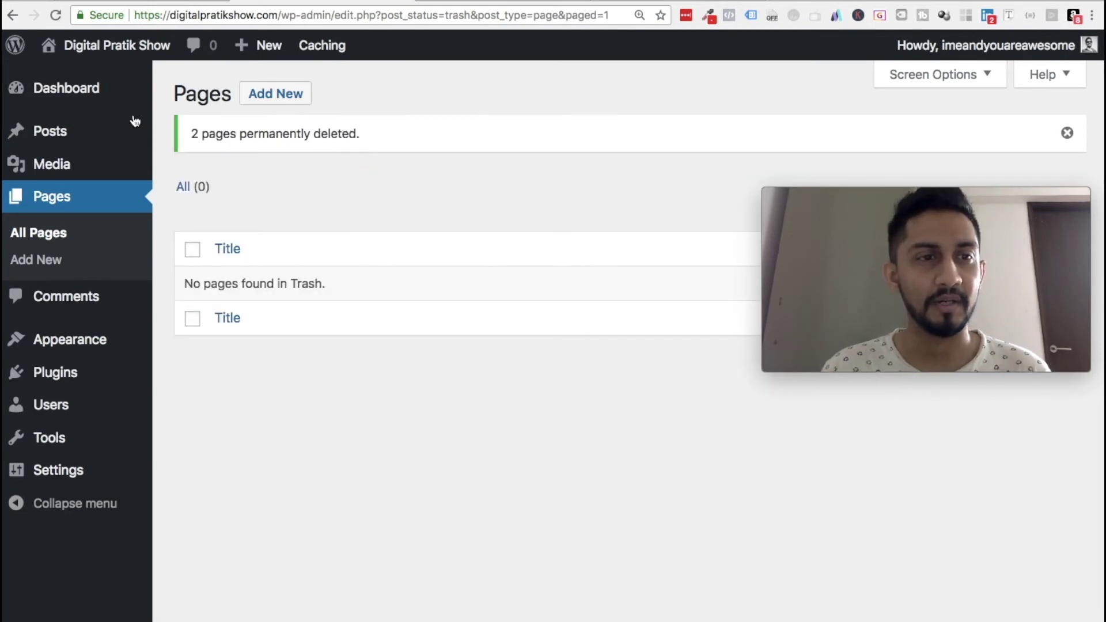
Step: Trash the default "Hello world!" post and permanently delete it from the posts trash
left_click(23, 140)
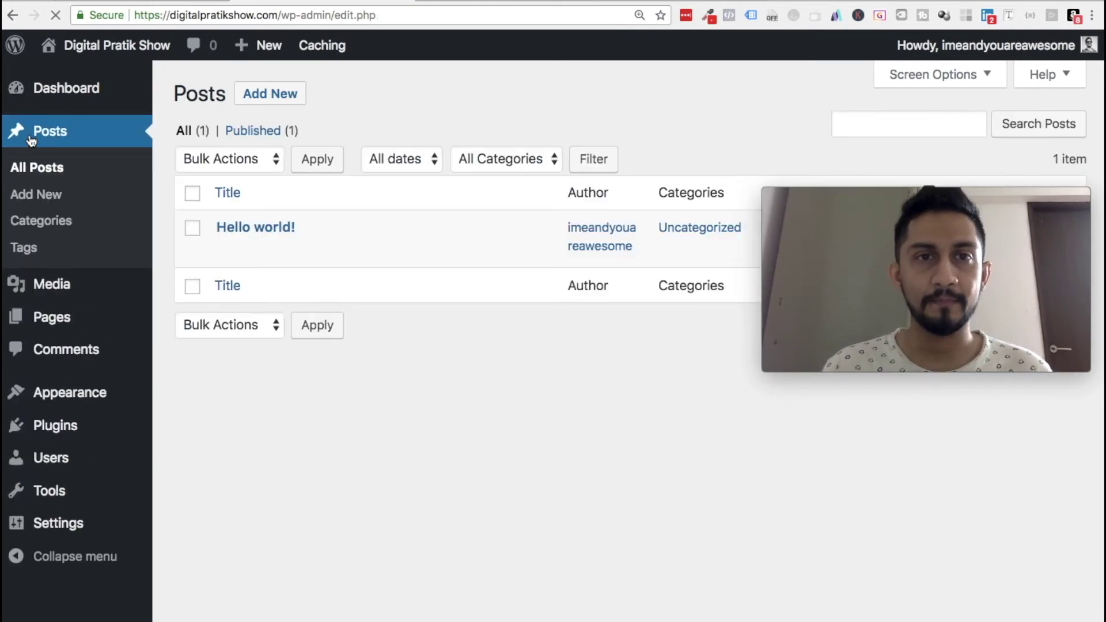
left_click(337, 257)
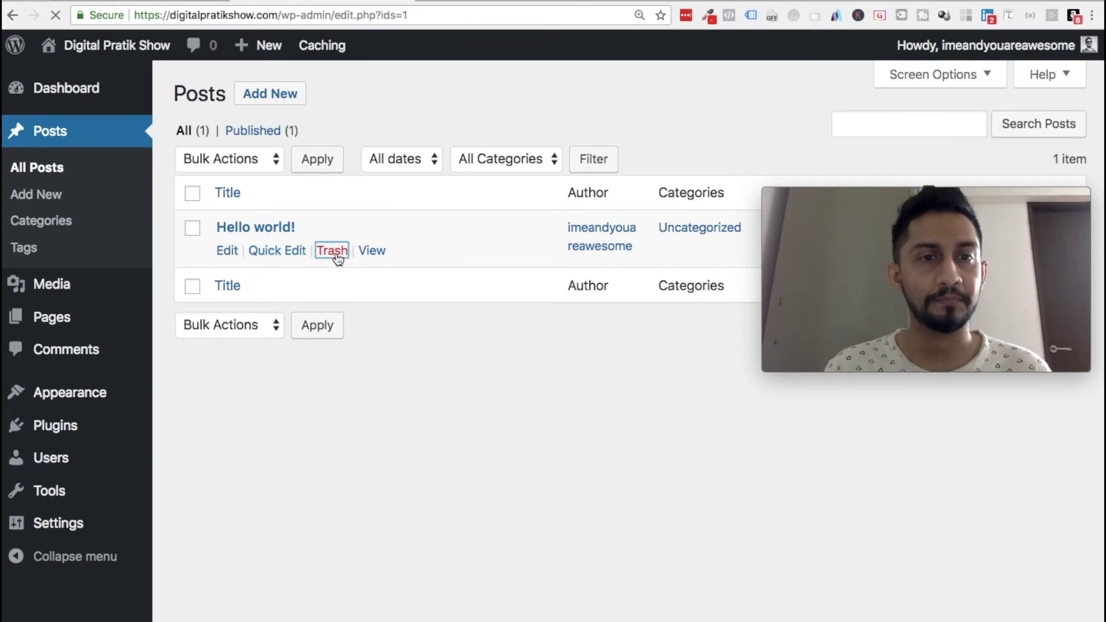
left_click(235, 189)
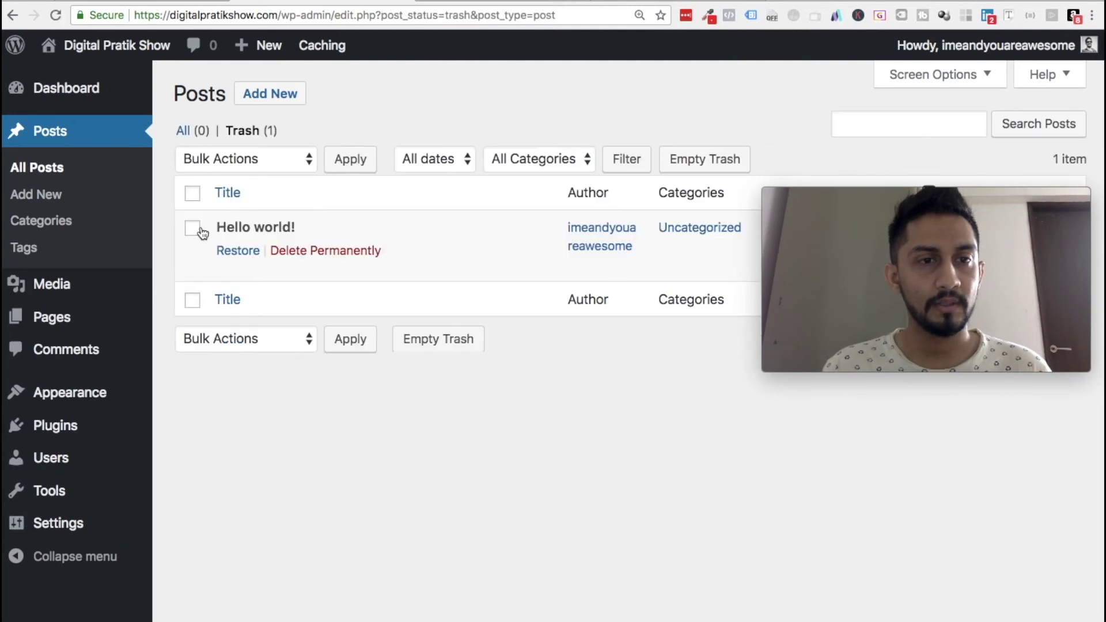
left_click(308, 252)
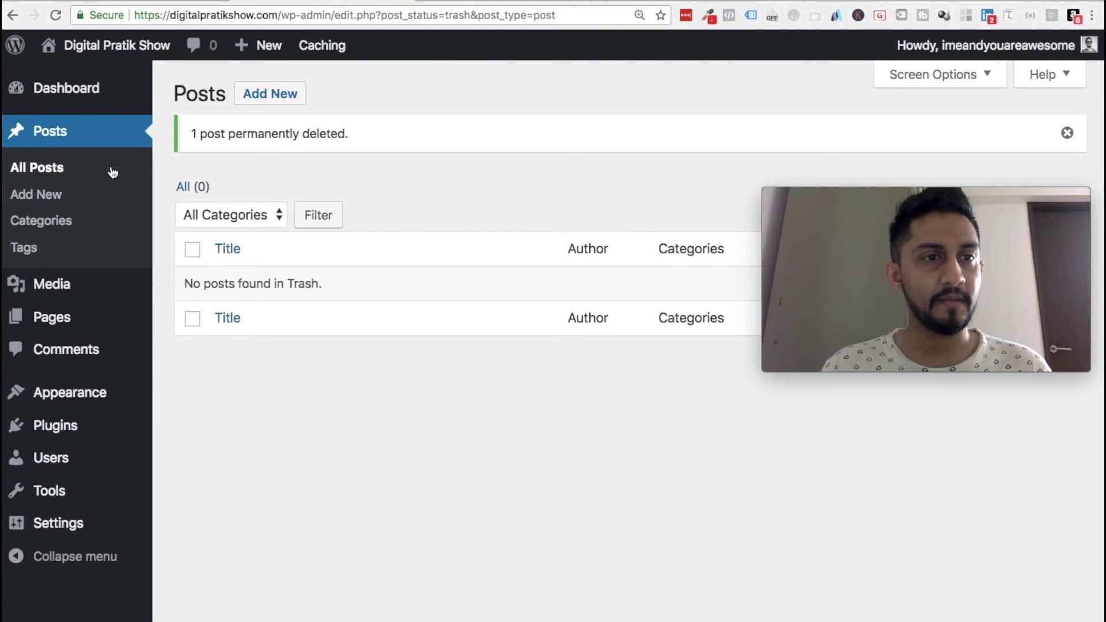
scroll(113, 374, "down", 1)
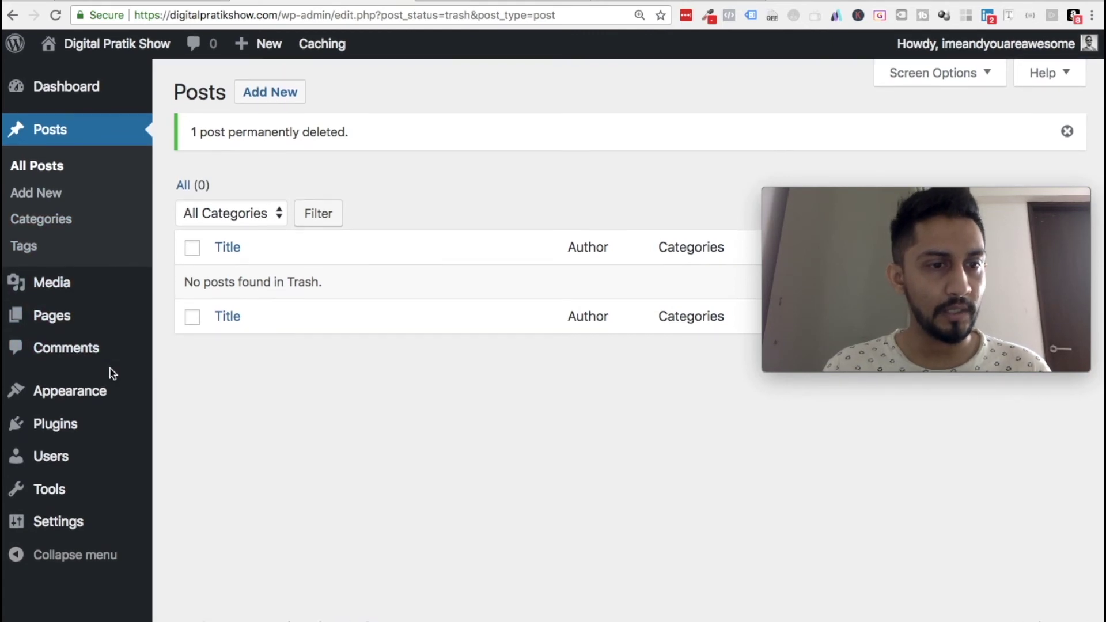
mouse_move(87, 526)
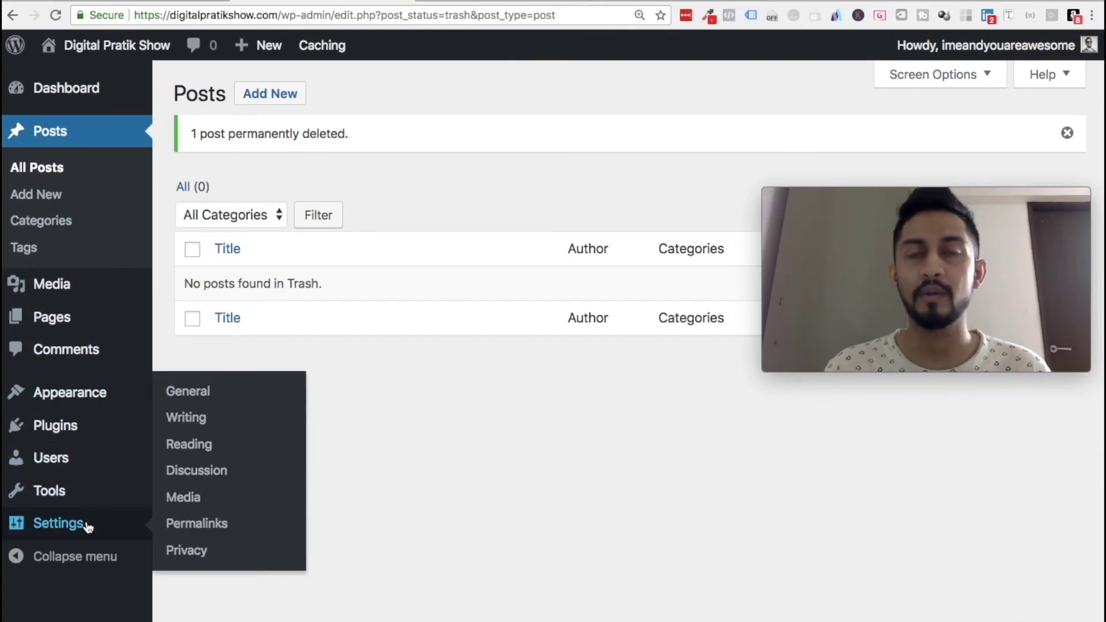
mouse_move(72, 398)
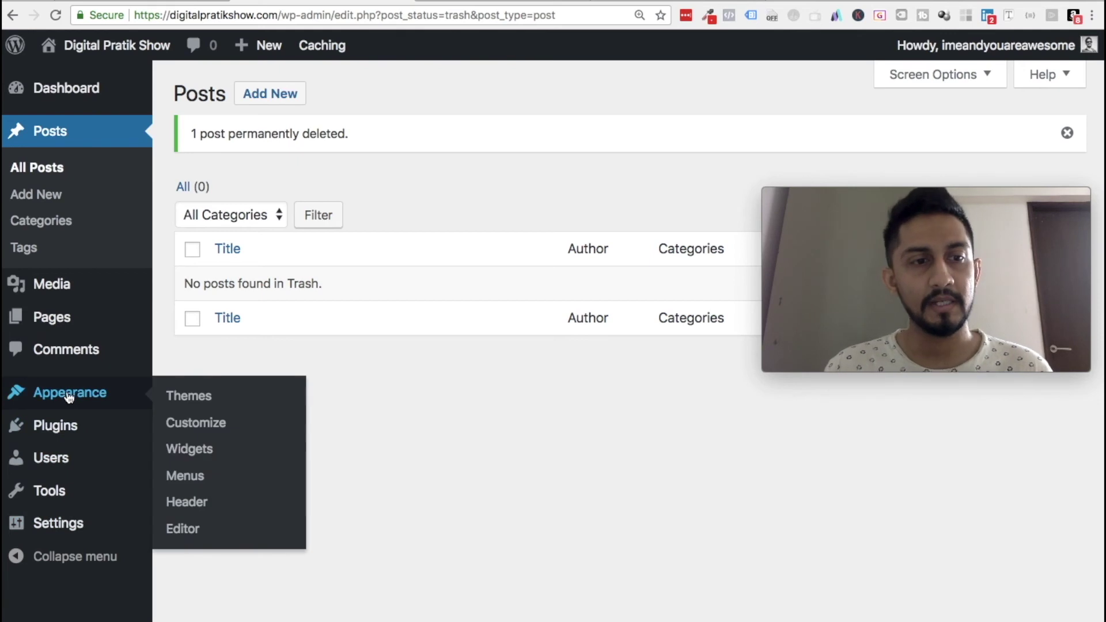